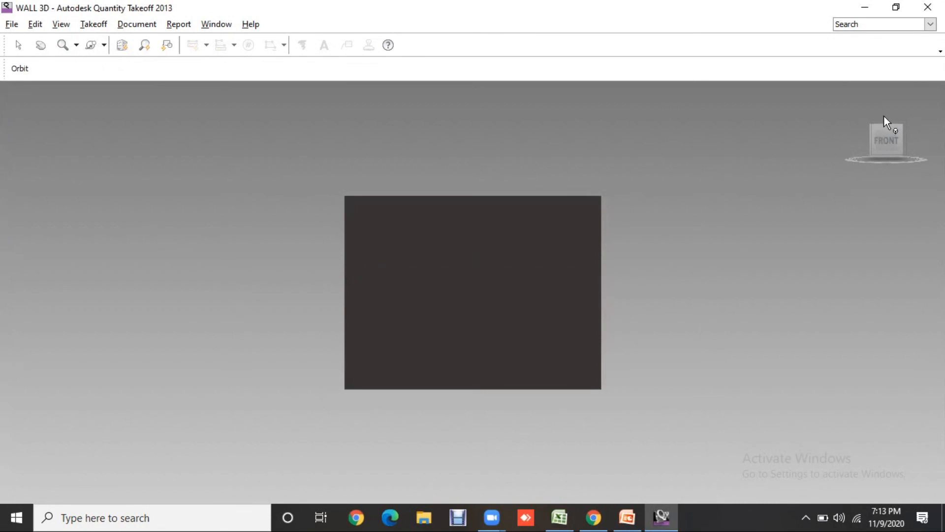
- Rotate the wall model with the Turntable tool, return it to the front view and reactivate the Select tool
mouse_move(891, 121)
click(103, 45)
drag(492, 349, 406, 331)
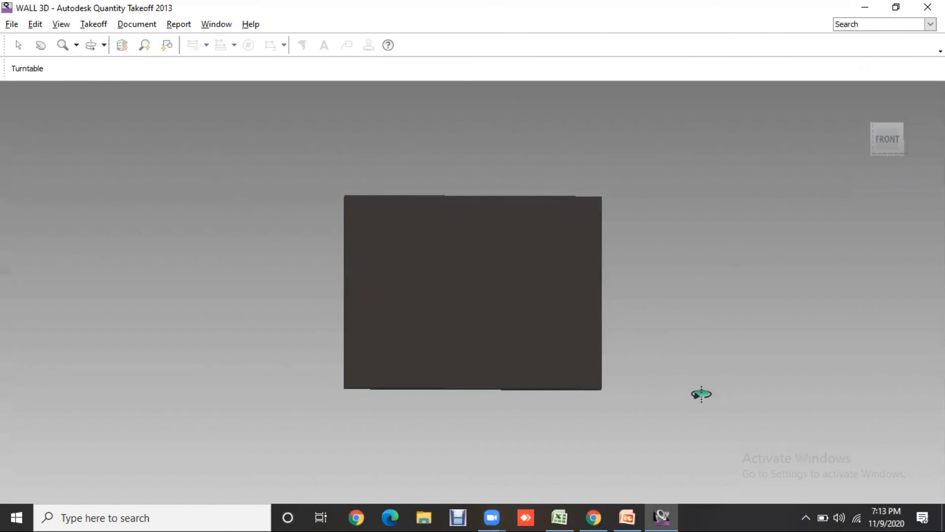
click(884, 142)
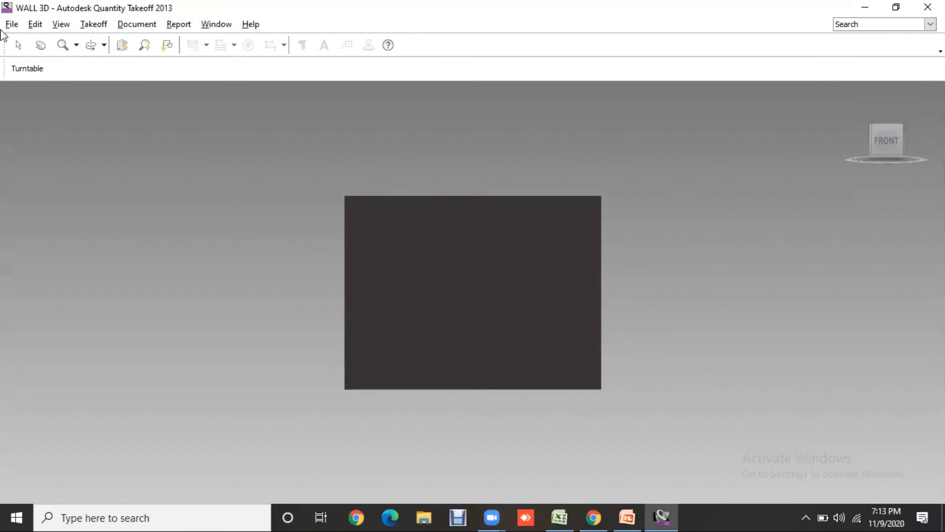
click(15, 44)
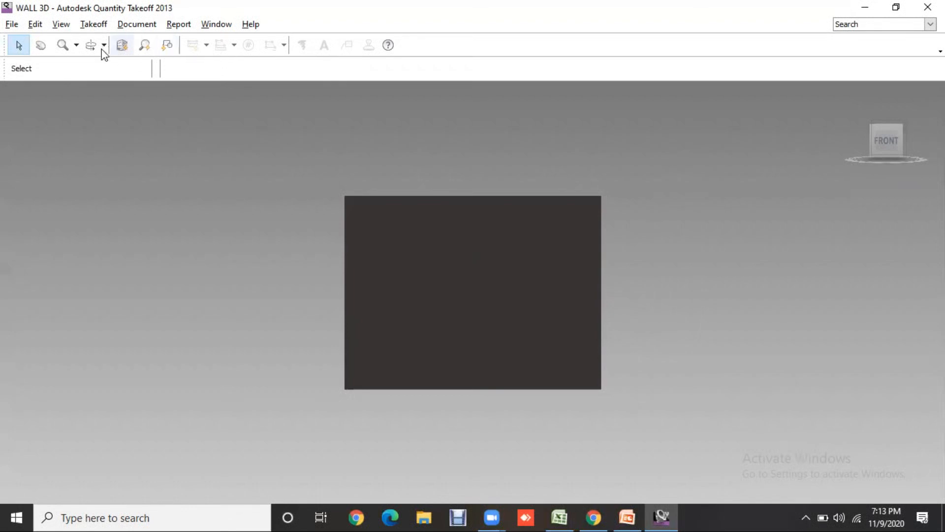
- Display the Documents, Takeoff and Workbook palettes in the workspace
click(219, 27)
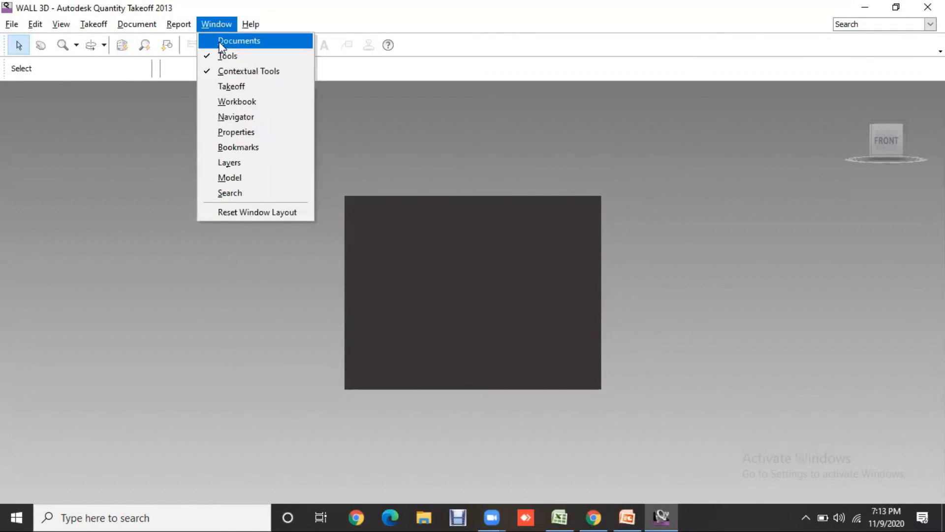
click(219, 43)
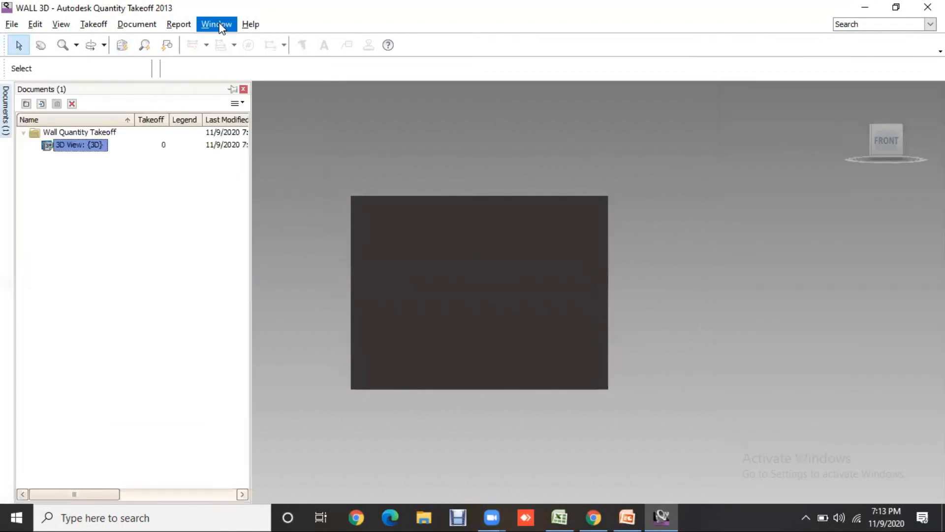
click(219, 27)
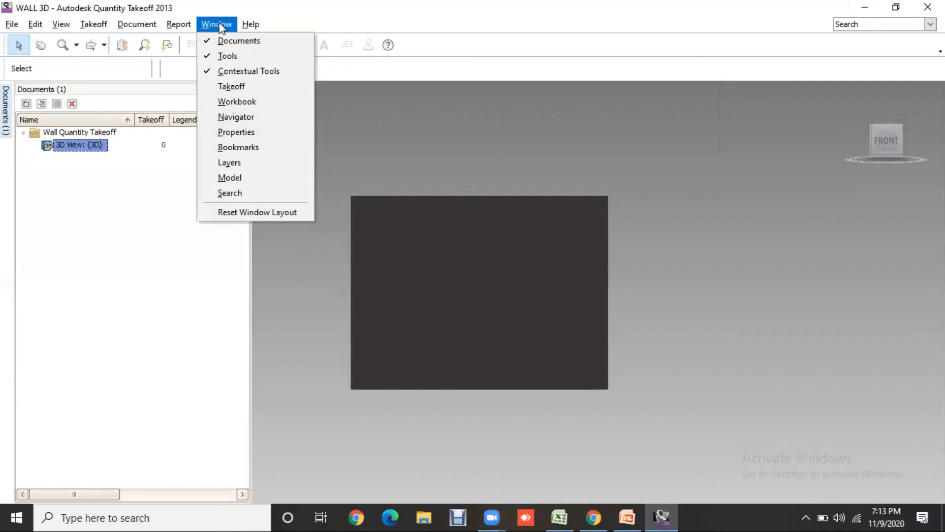
click(241, 87)
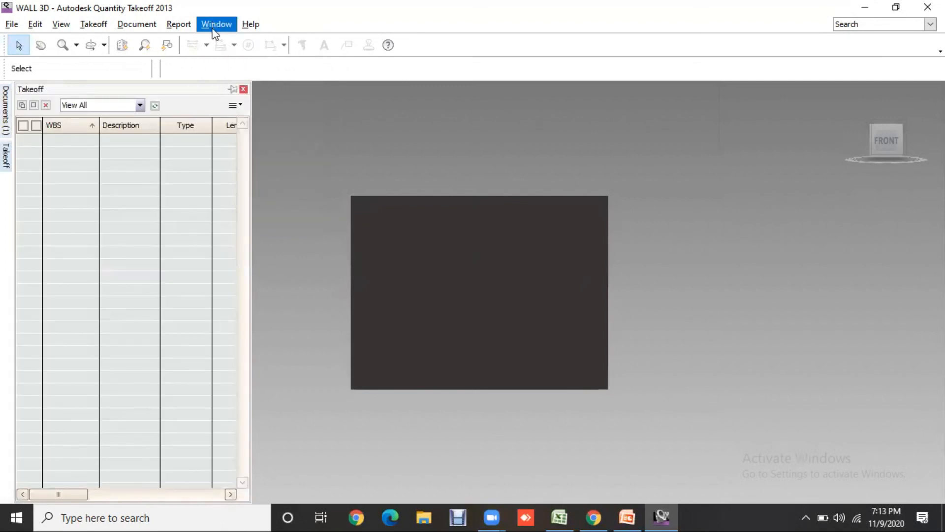
click(216, 30)
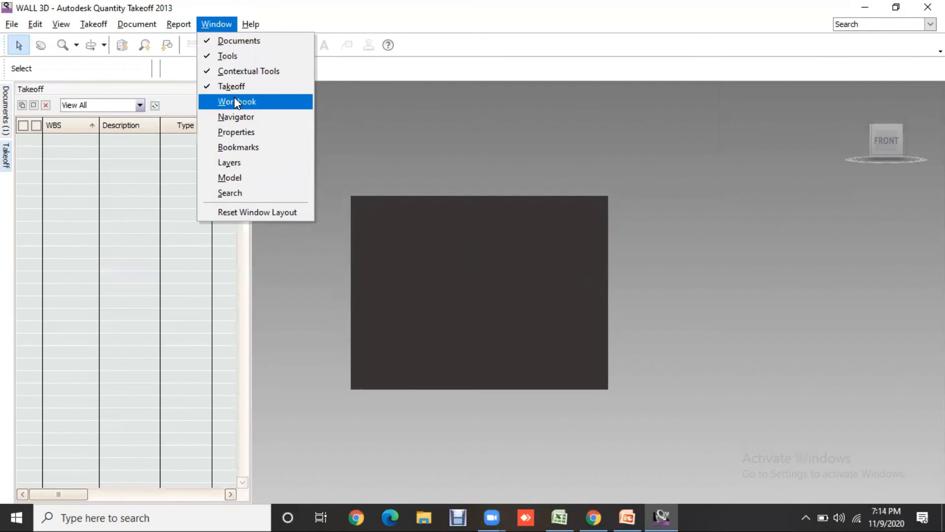
click(235, 101)
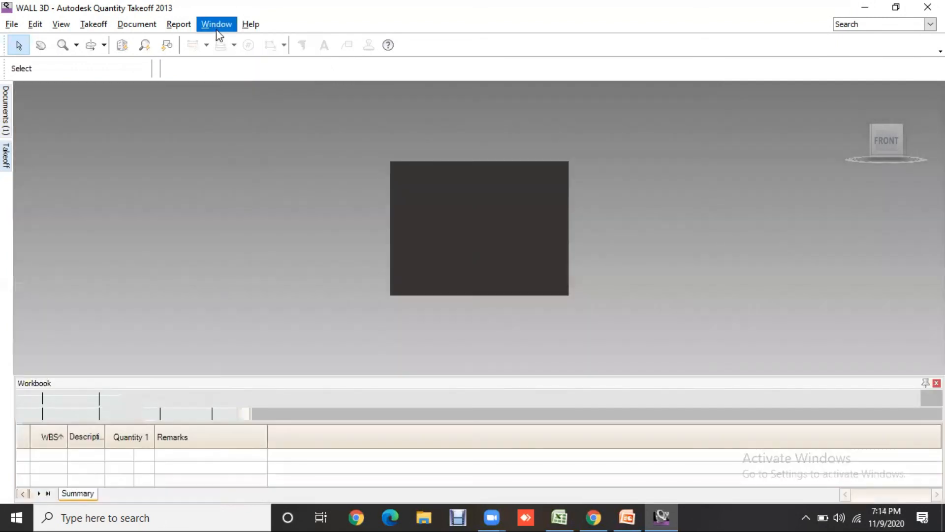
click(216, 30)
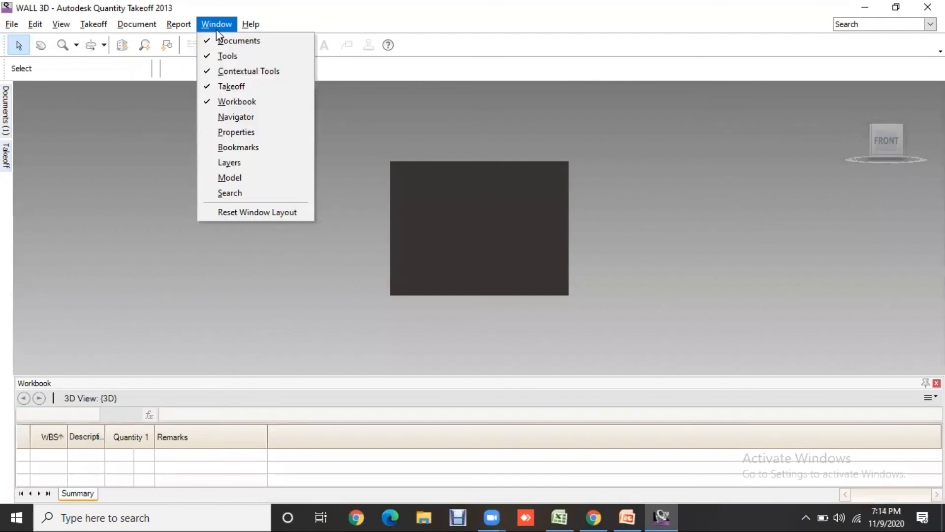
click(141, 37)
click(136, 29)
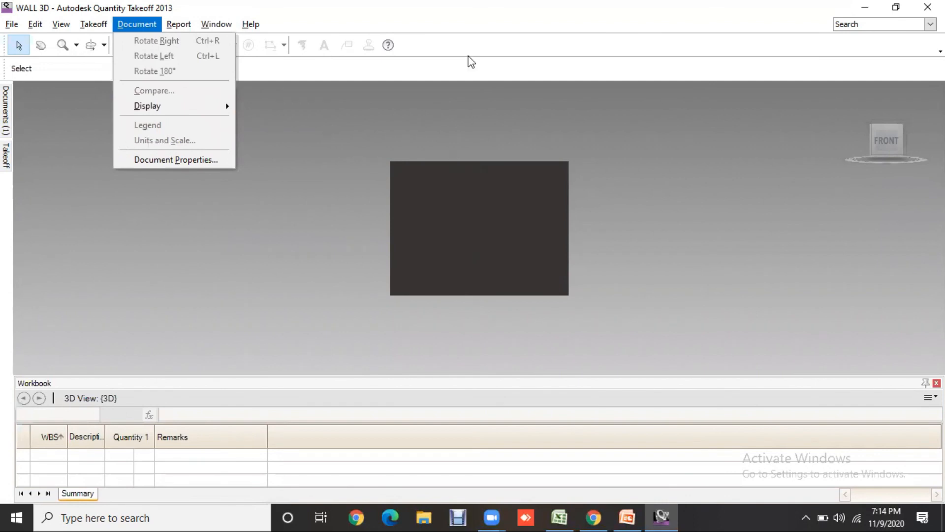
click(415, 7)
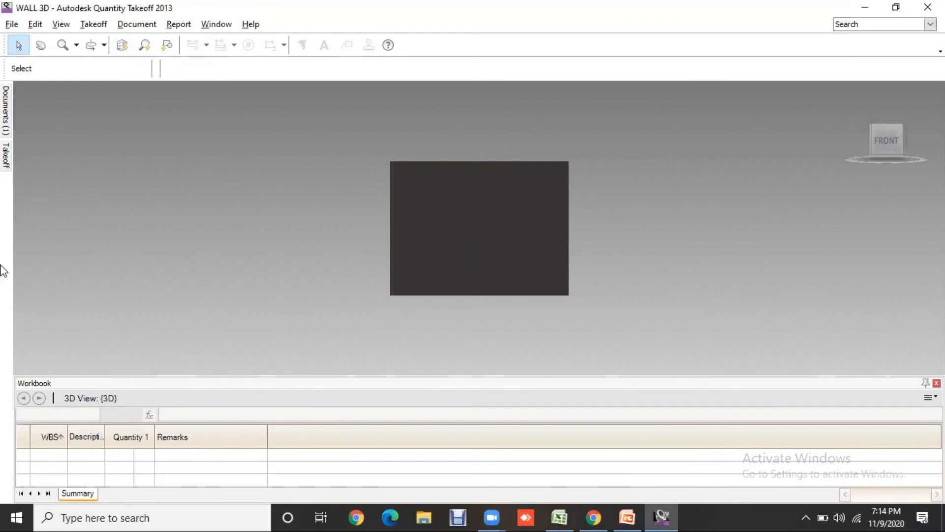
- Add a takeoff item with the WBS name CEMENT and set its type to Count
mouse_move(7, 169)
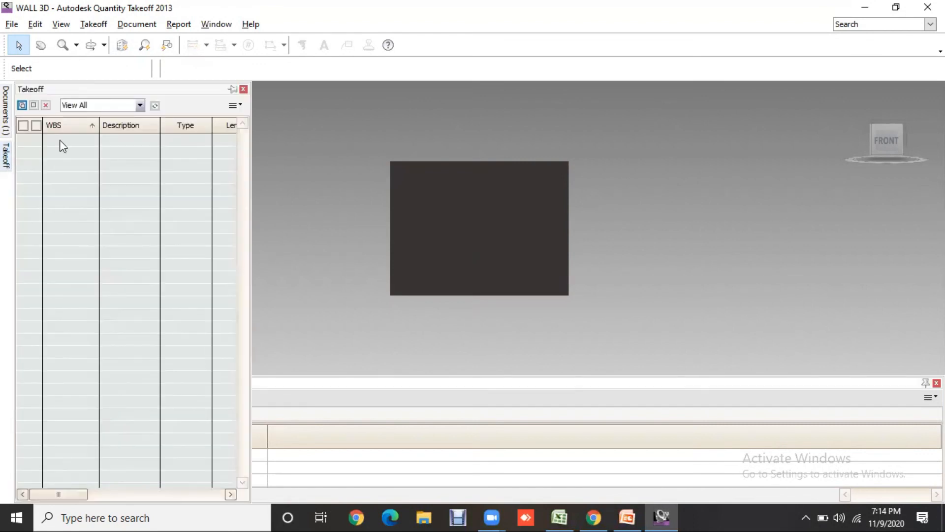
click(32, 105)
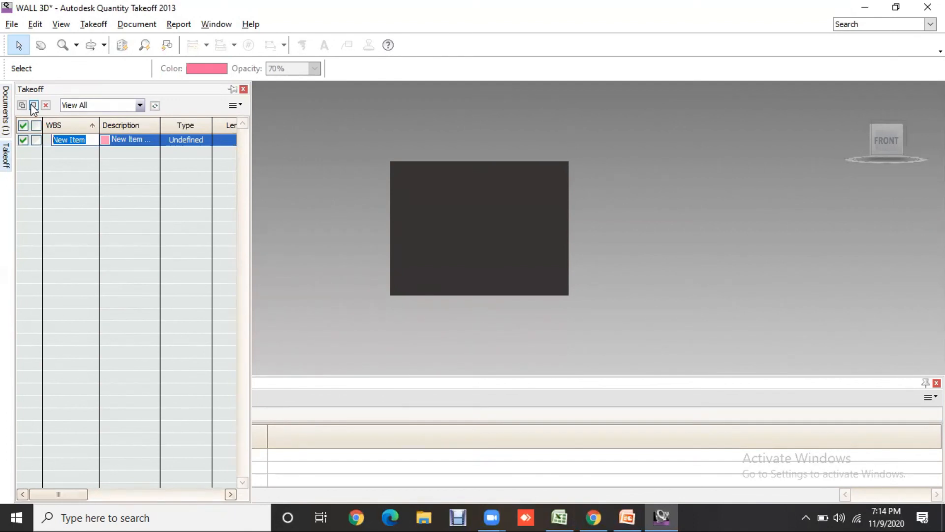
text(CEMENT)
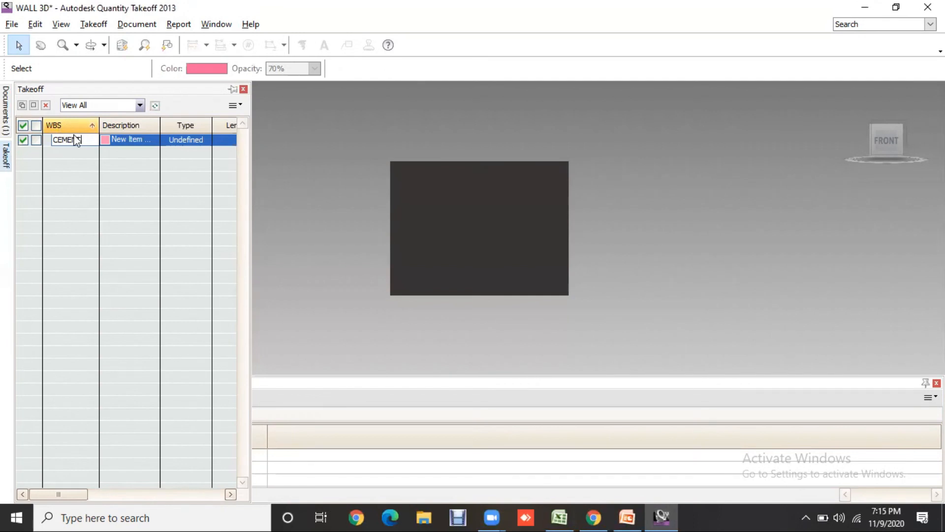
click(202, 139)
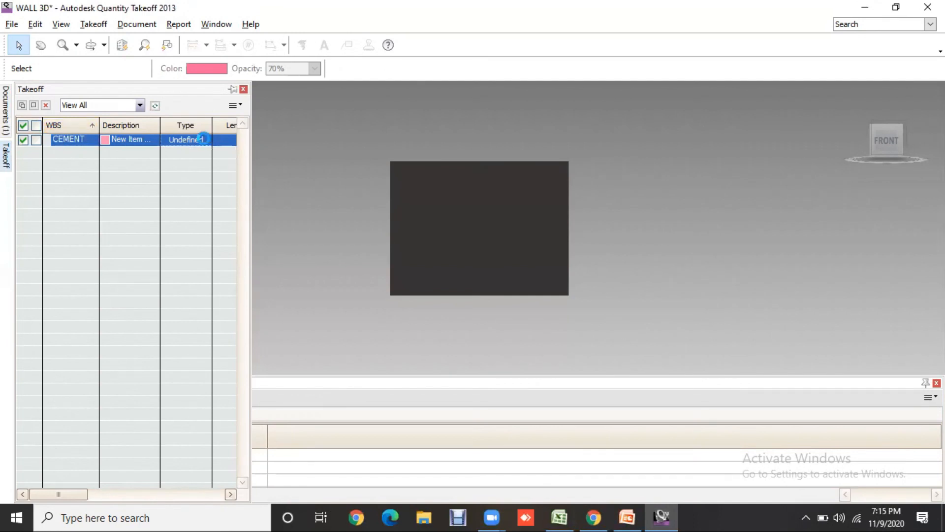
click(205, 139)
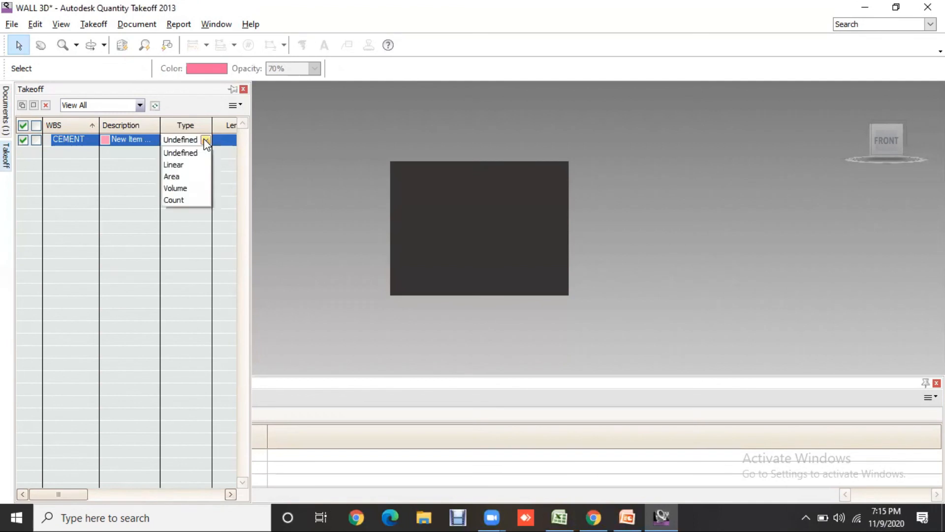
click(180, 197)
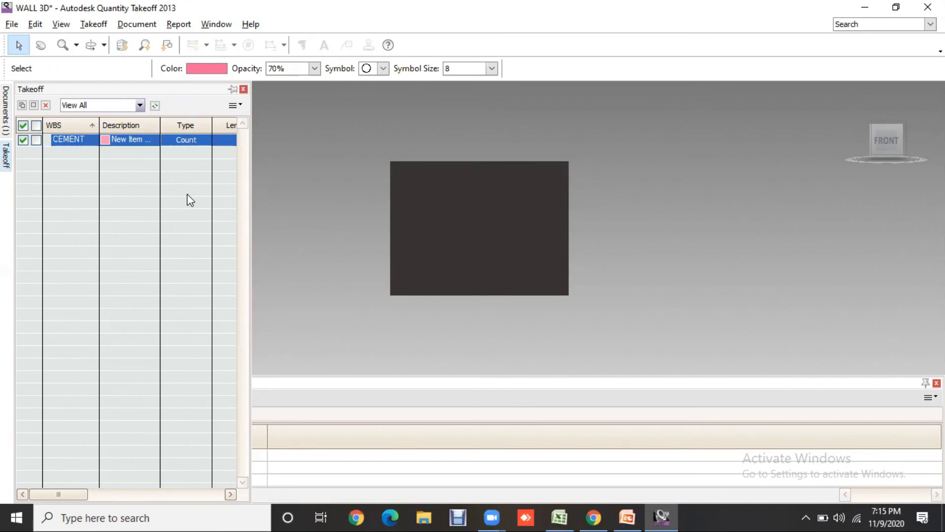
- Add a takeoff item with the WBS name SAND and set its type to Volume
click(33, 104)
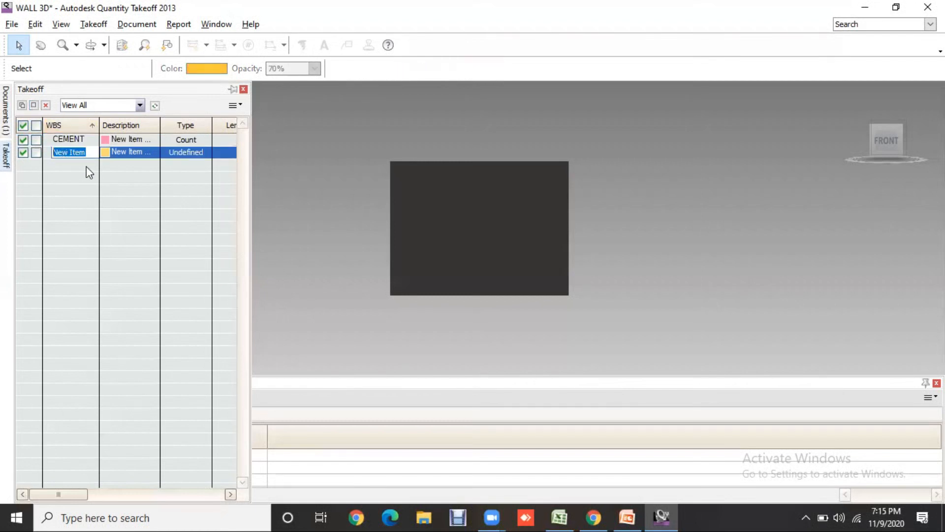
text(SAND)
click(200, 153)
click(180, 199)
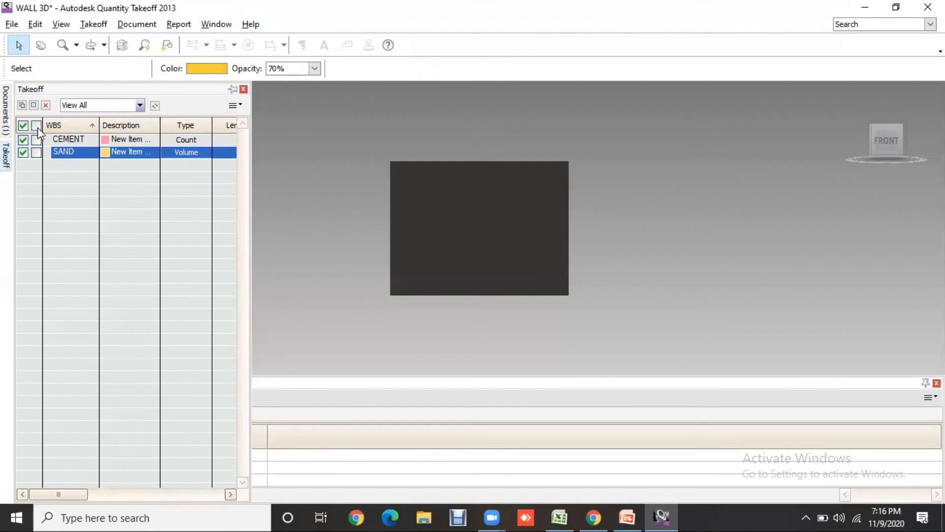
- Add a takeoff item with the WBS name BRICK and set its type to Count
click(34, 106)
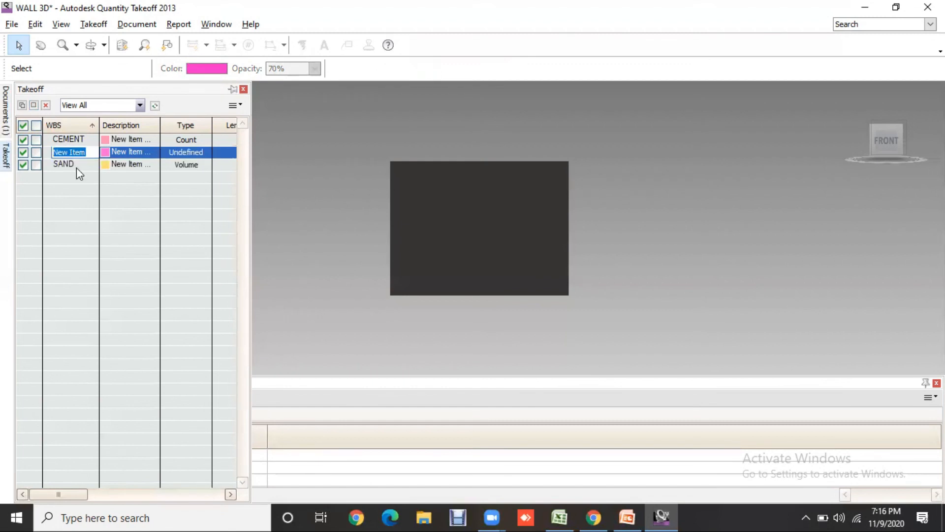
text(BRICK)
click(201, 149)
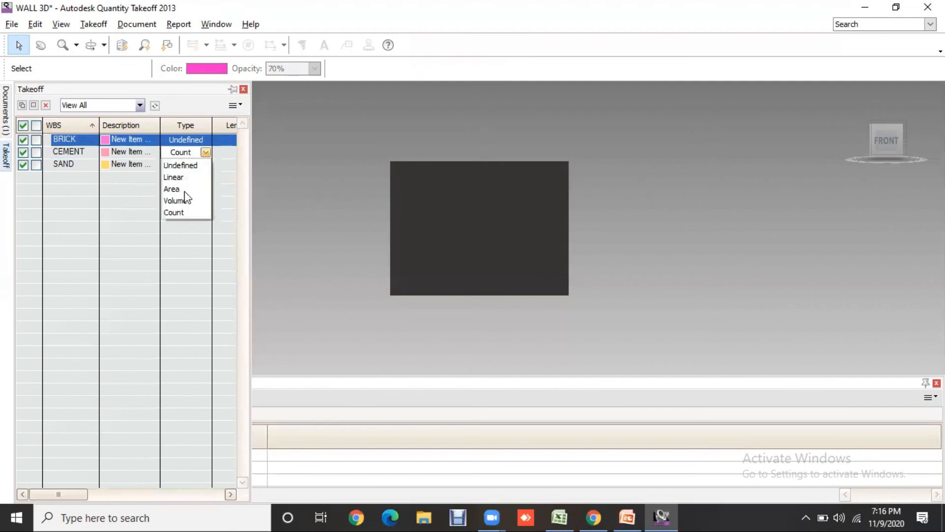
click(183, 212)
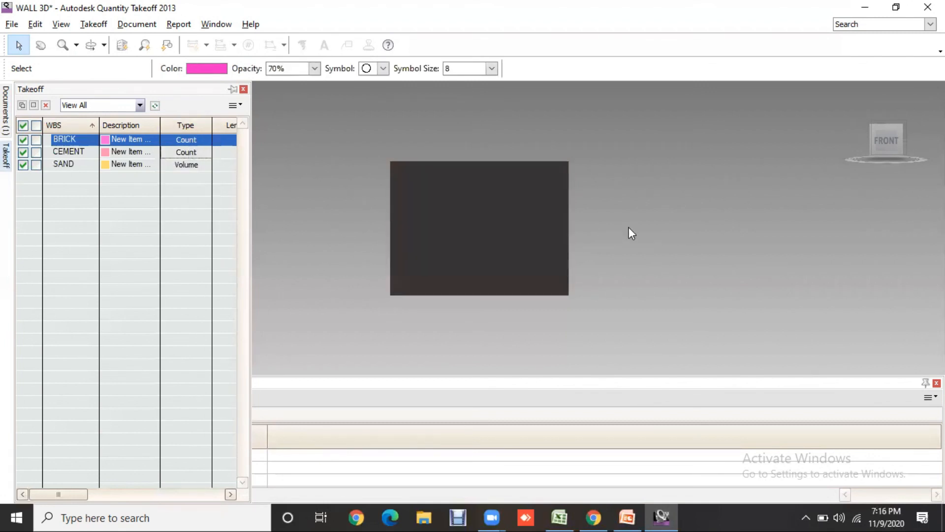
click(34, 106)
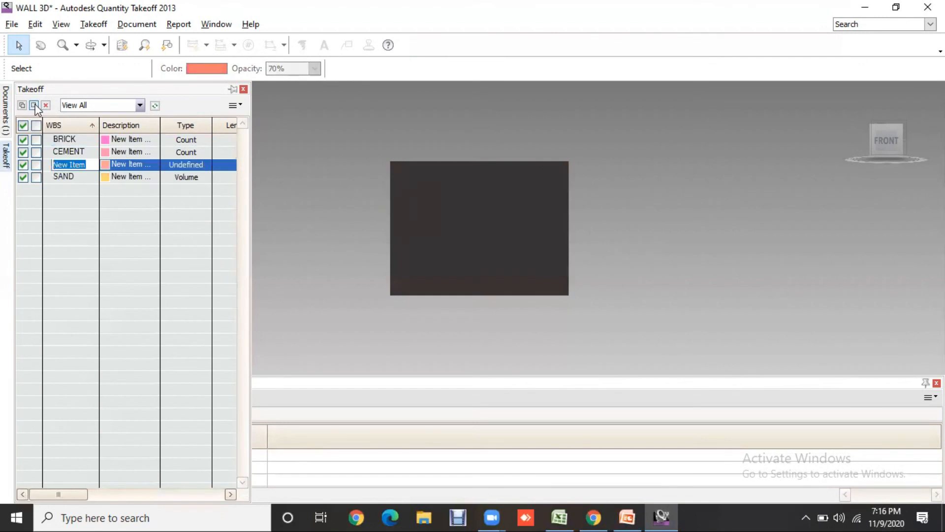
text(ASTER)
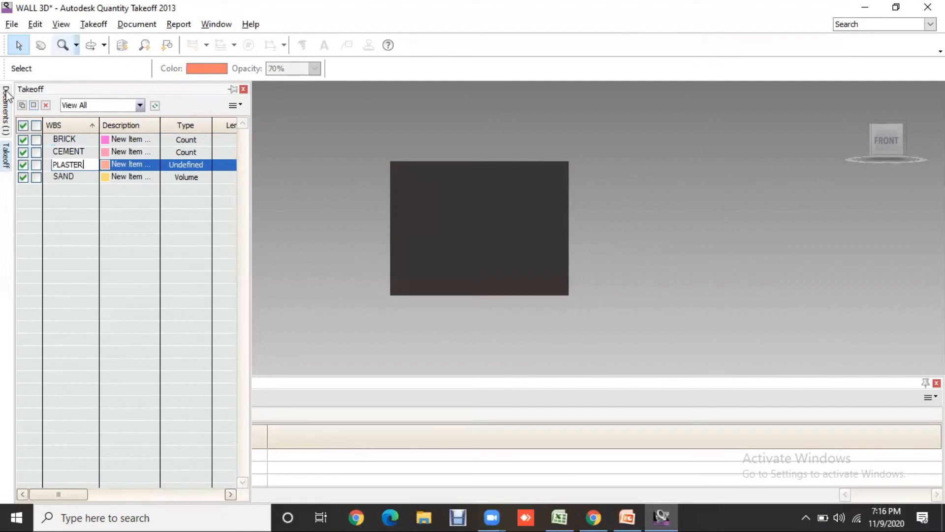
click(48, 105)
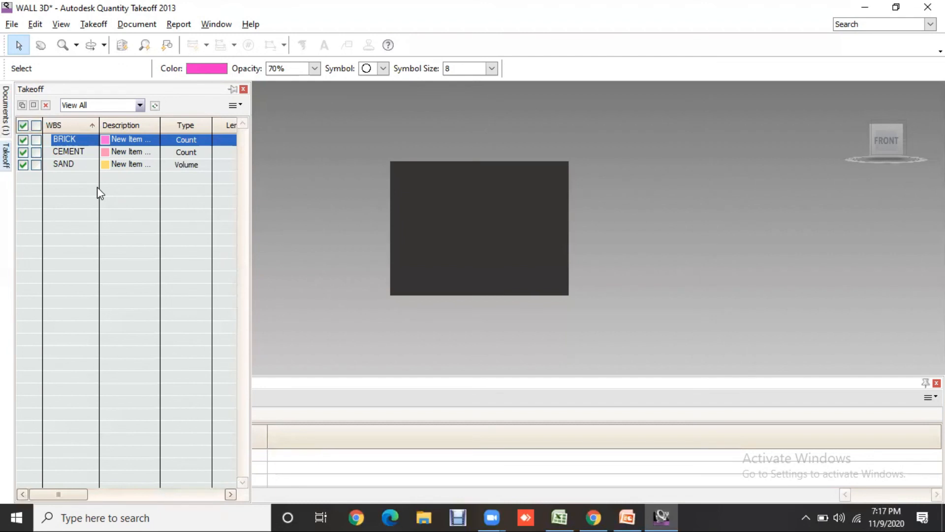
- Set the BRICK item's material cost to 7 and labor cost to 300 in its cost data, and apply the changes
right_click(63, 139)
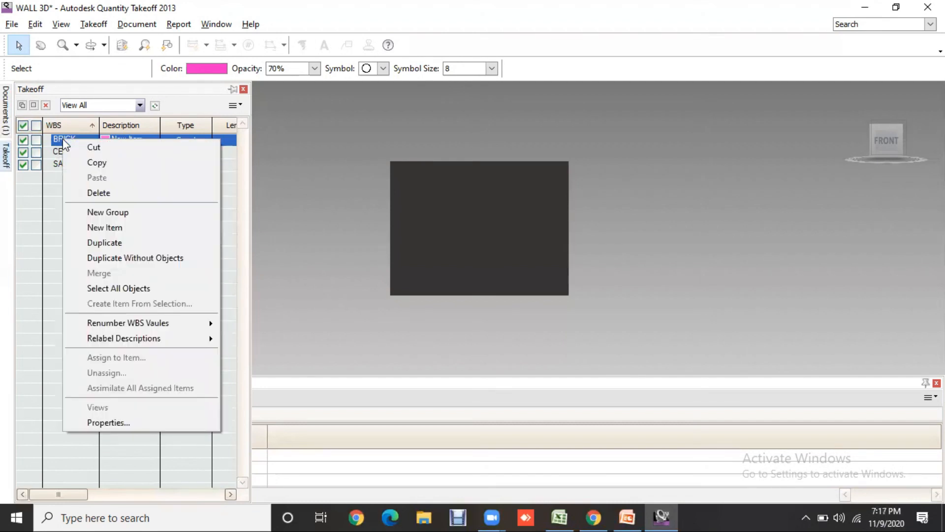
click(137, 424)
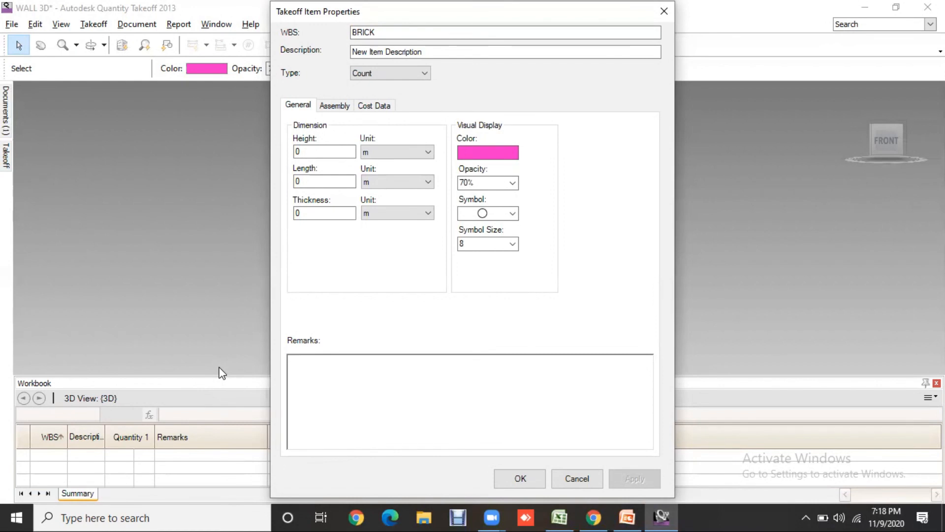
click(369, 112)
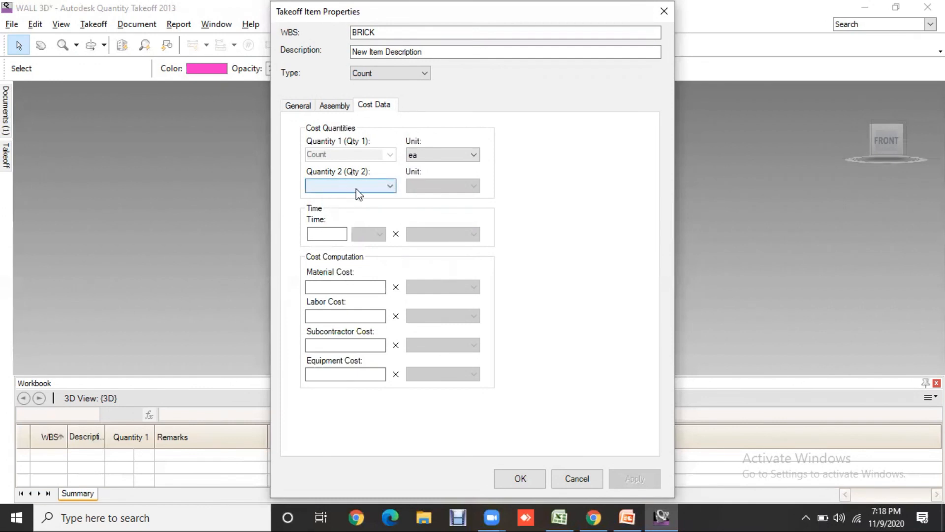
click(370, 188)
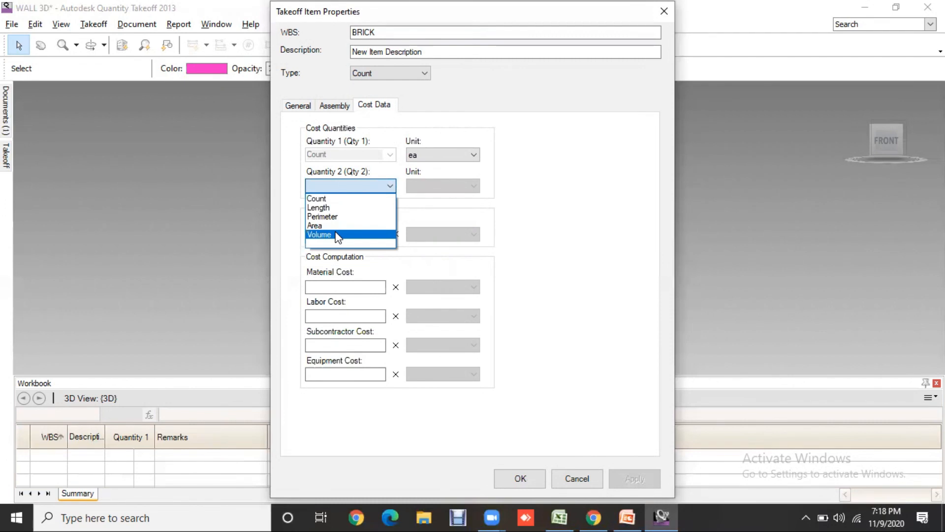
click(531, 185)
click(355, 286)
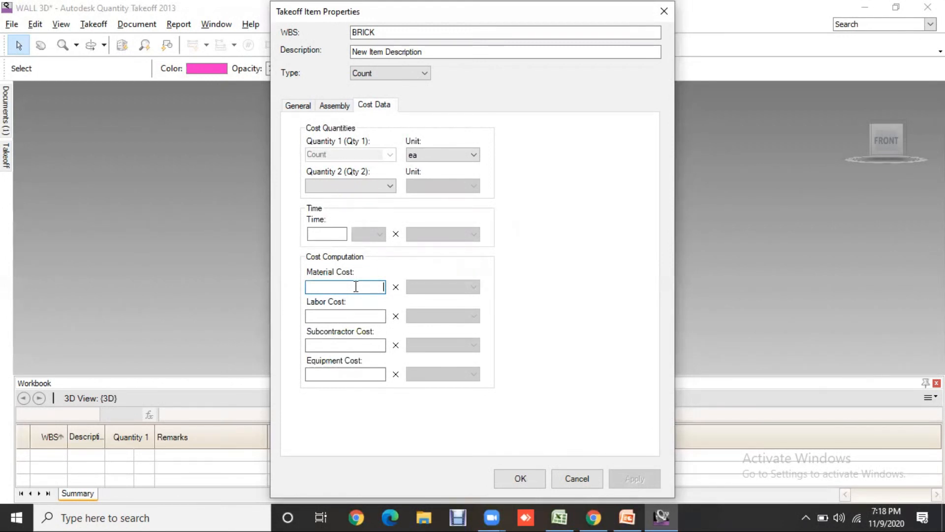
text(7)
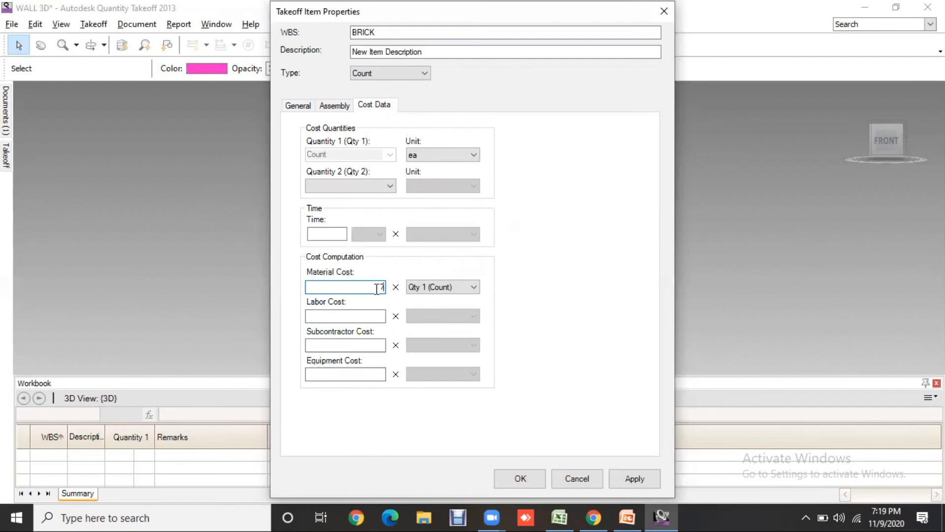
click(369, 315)
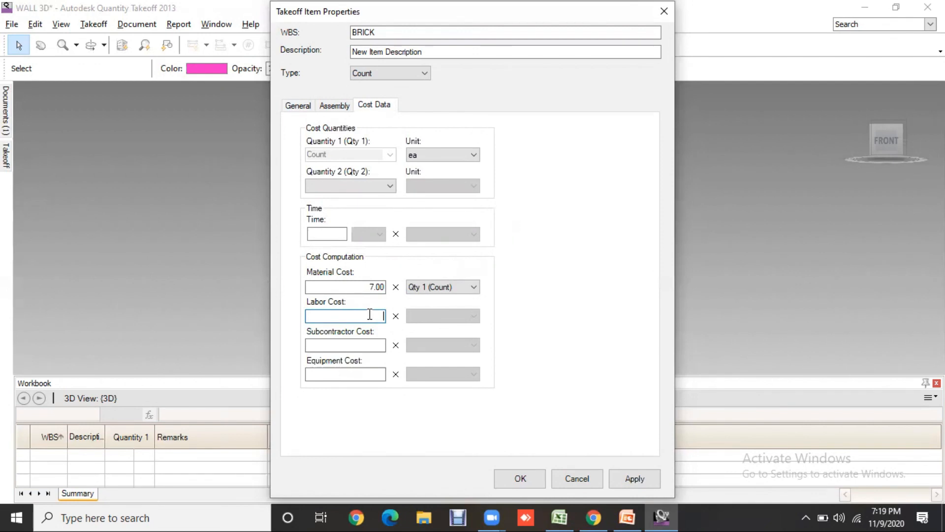
text(300)
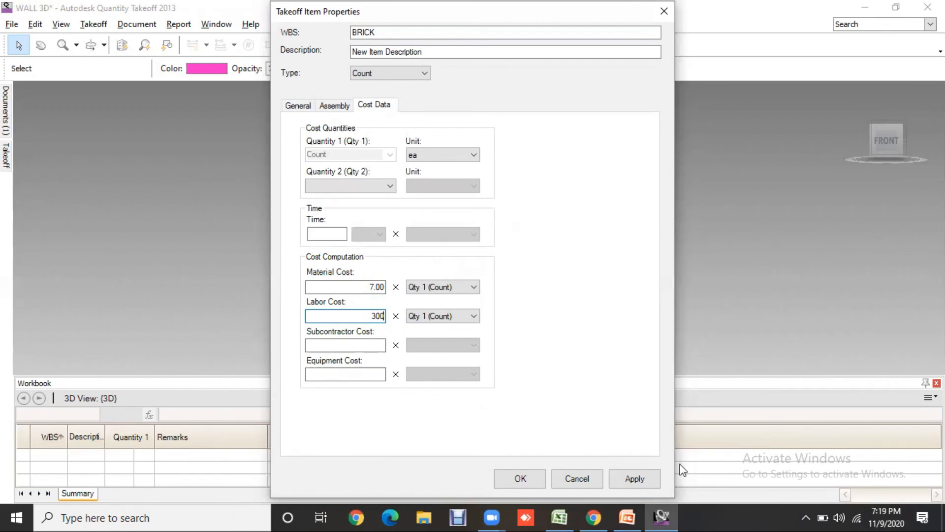
click(646, 480)
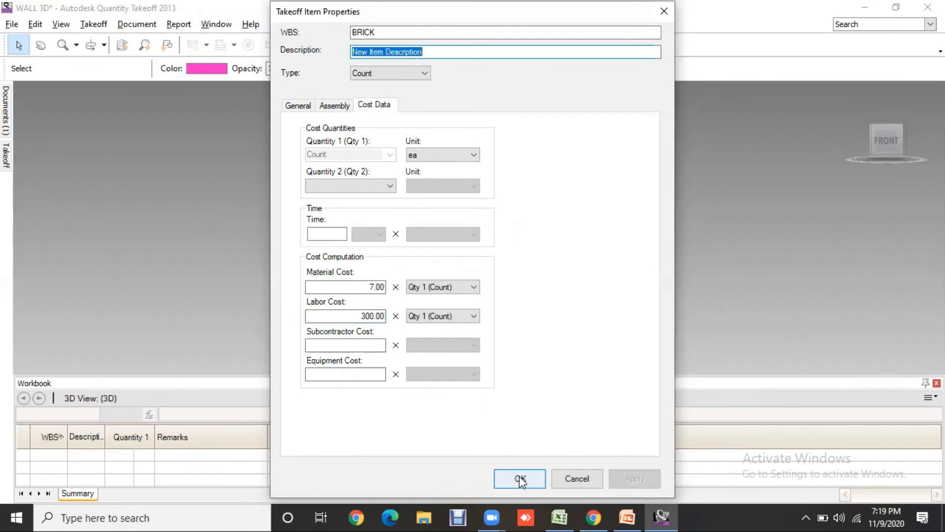
- Set the CEMENT item's material cost to 350 and labor cost to 300 in its cost data, and confirm the changes
click(519, 478)
mouse_move(3, 152)
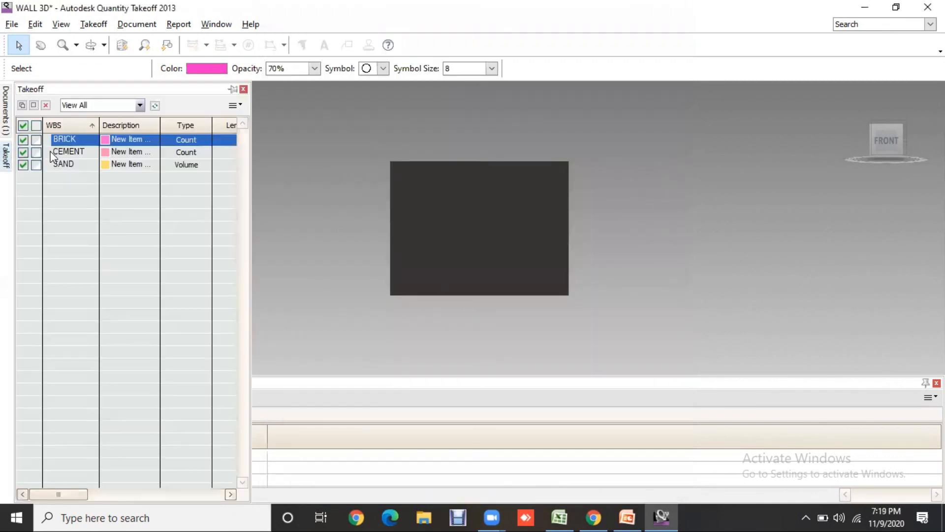
click(74, 153)
right_click(74, 153)
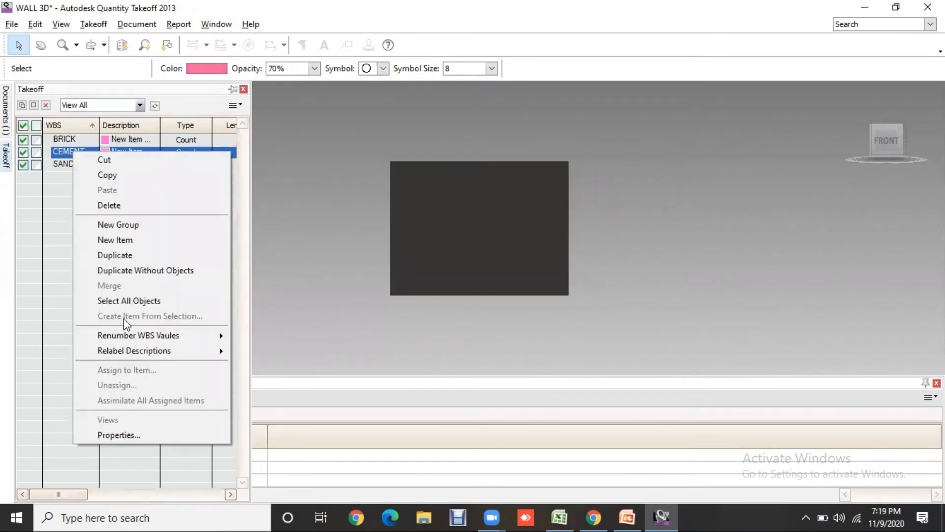
click(125, 434)
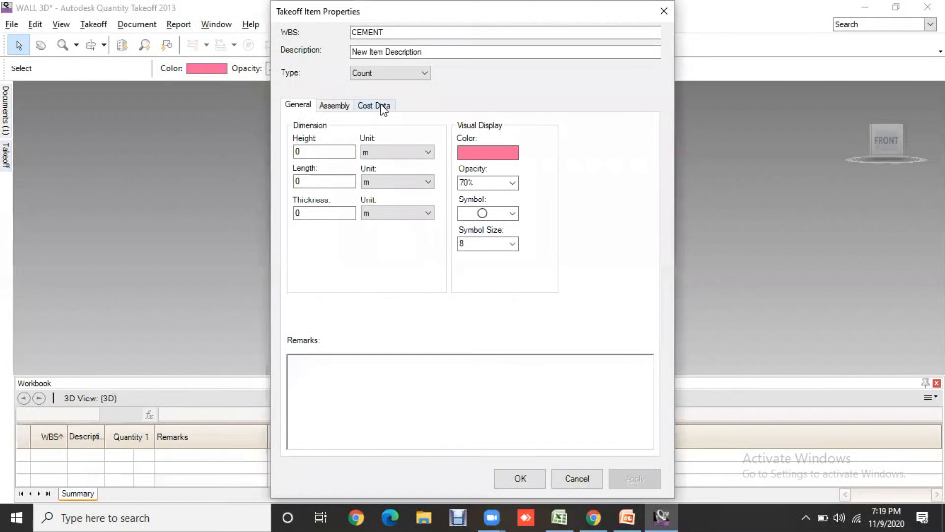
click(381, 106)
click(355, 289)
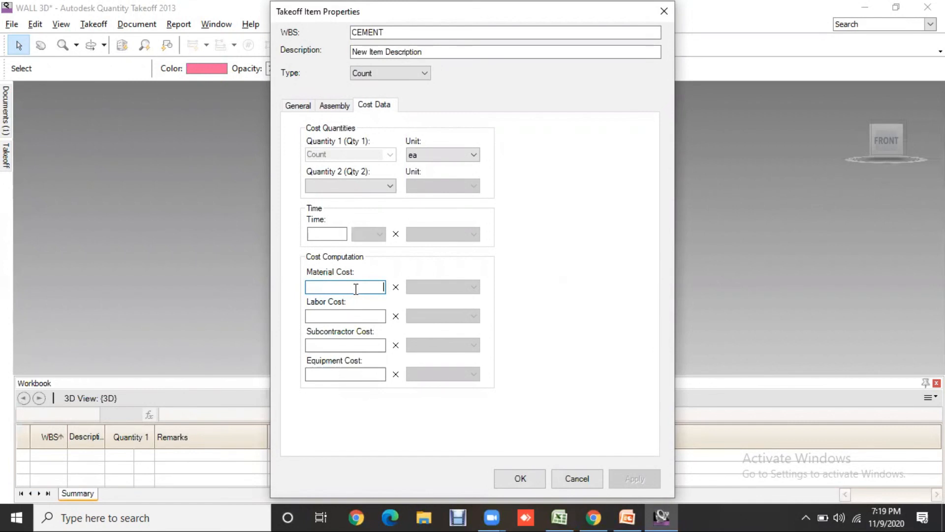
text(350)
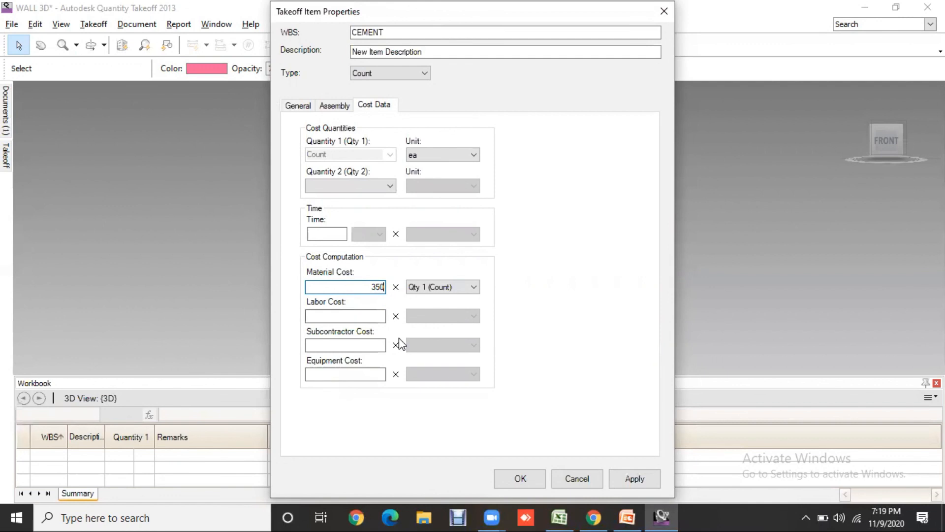
click(354, 317)
text(3000)
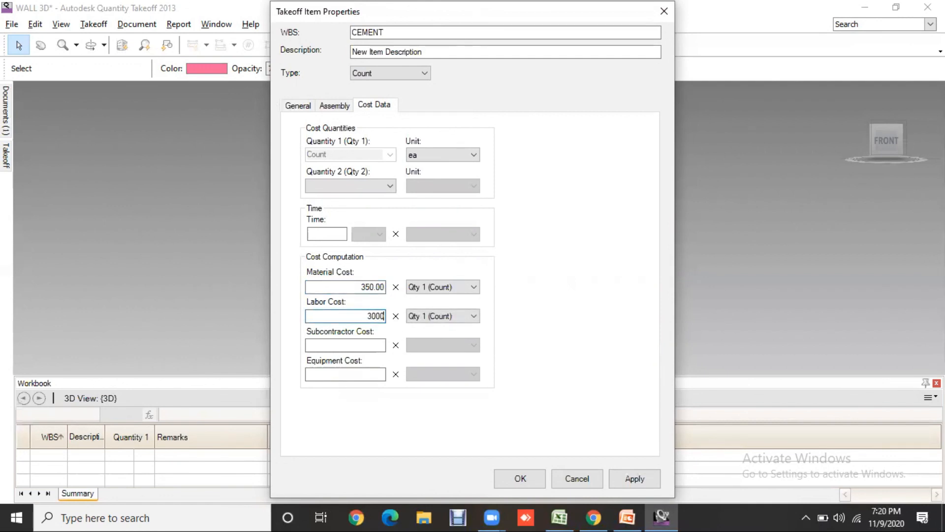
key(BackSpace)
click(654, 480)
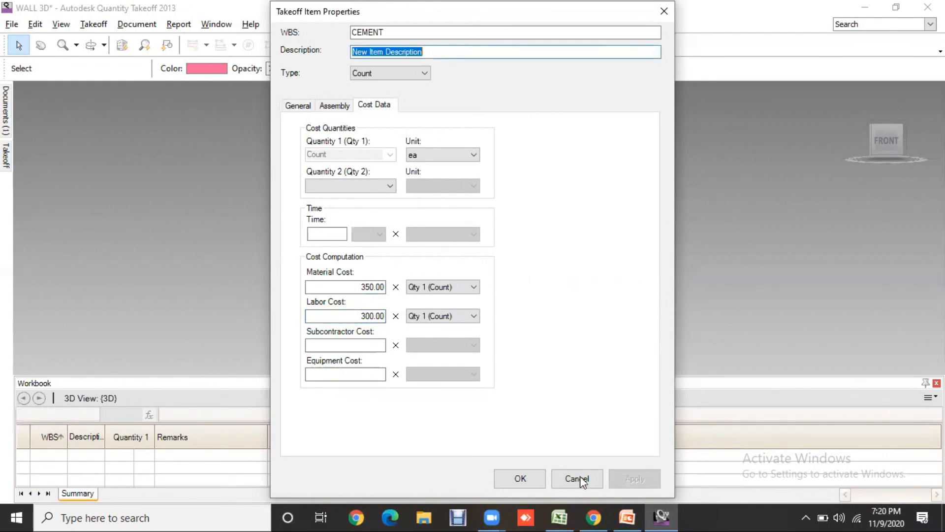
click(532, 480)
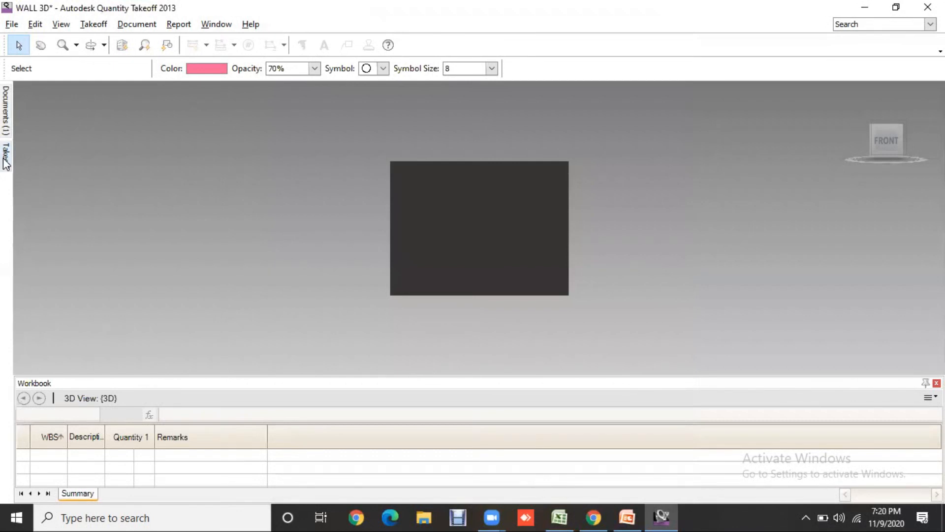
- Open the SAND takeoff item's cost data for editing the material cost
mouse_move(6, 155)
click(68, 163)
right_click(68, 164)
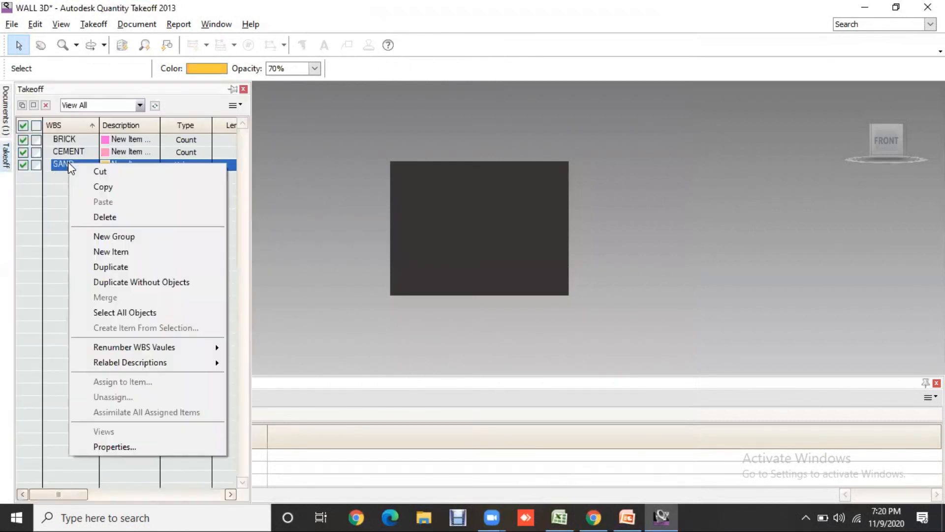
click(139, 448)
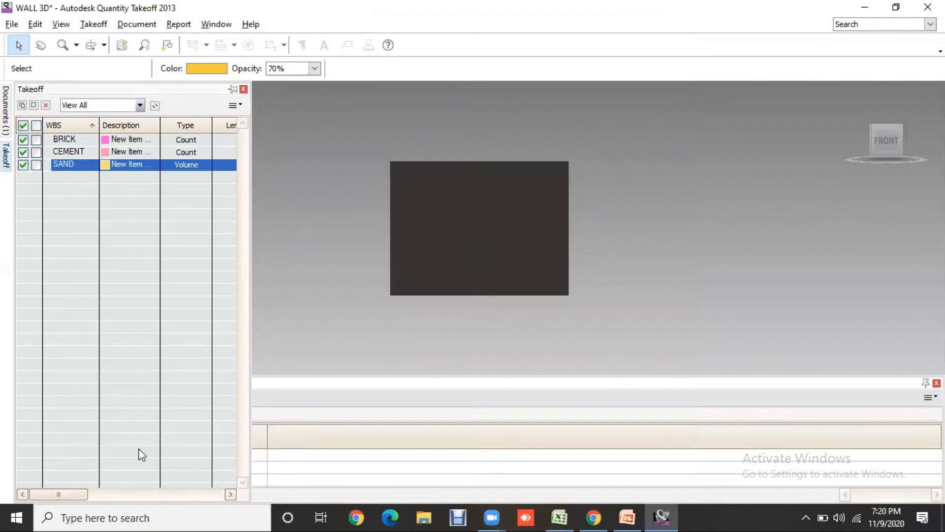
click(371, 109)
click(363, 288)
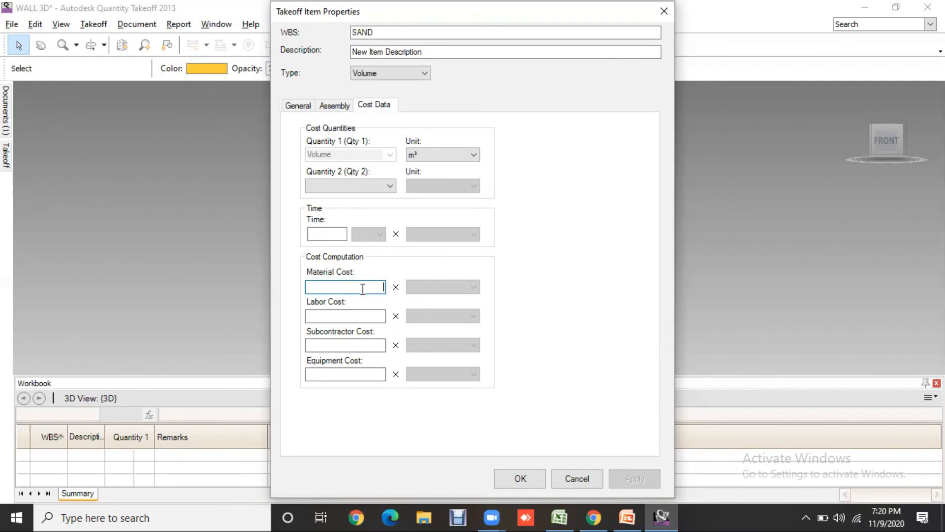
text(4000)
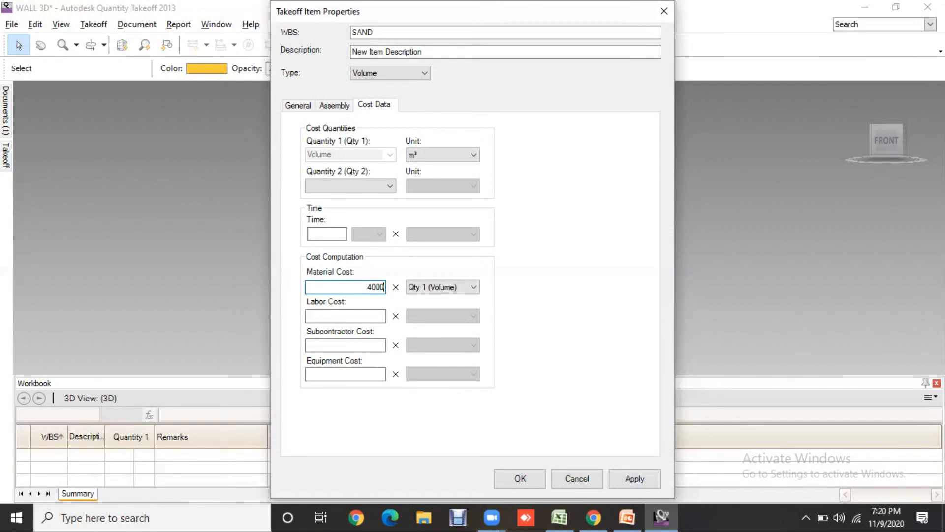
key(BackSpace)
key(BackSpace)
key(BackSpace)
key(BackSpace)
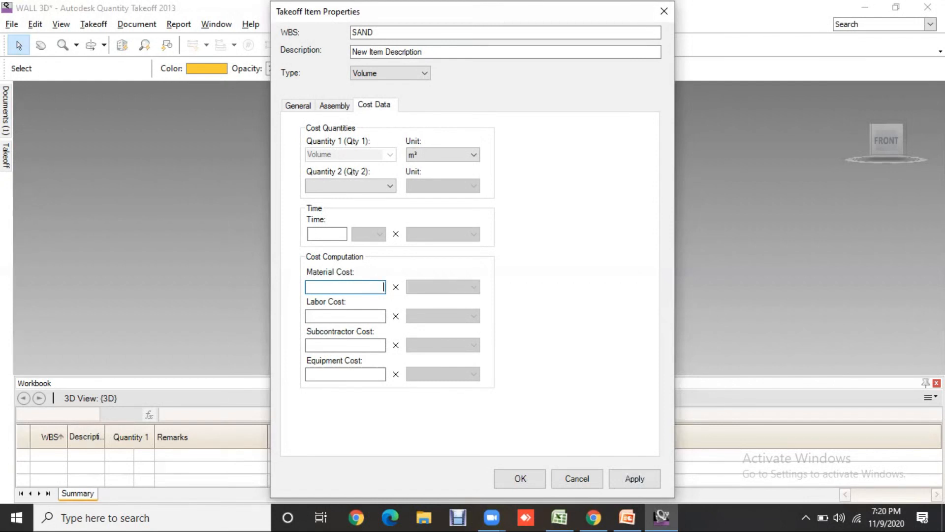
- Set the SAND item's material cost to 250 and labor cost to 300, and confirm the changes
text(250)
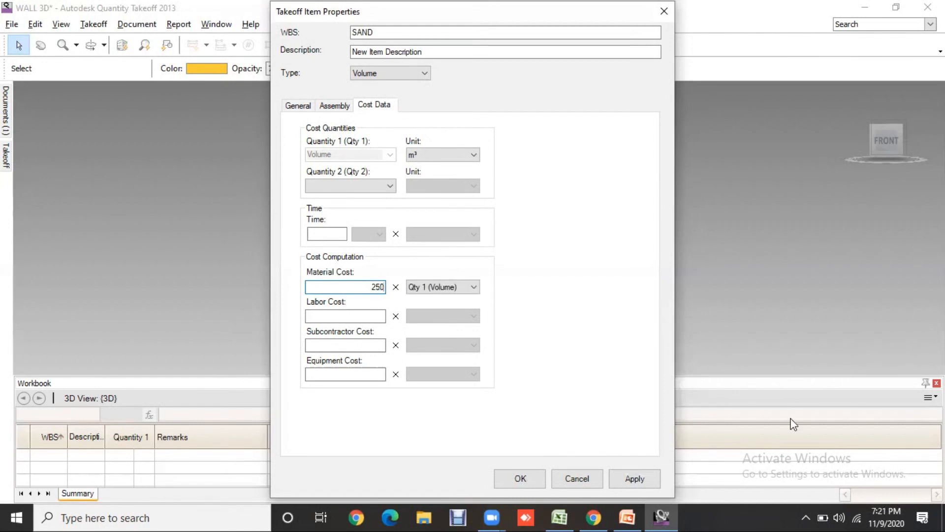
click(648, 474)
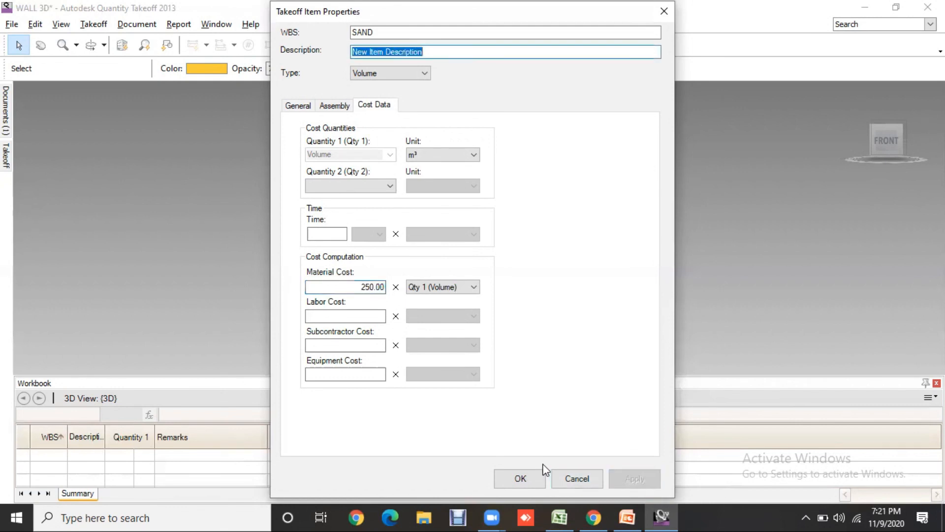
click(366, 313)
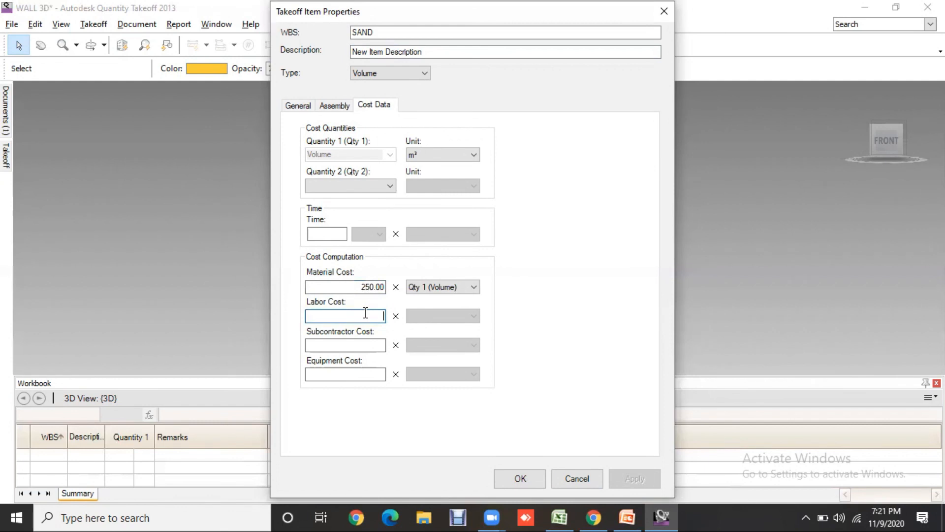
text(300)
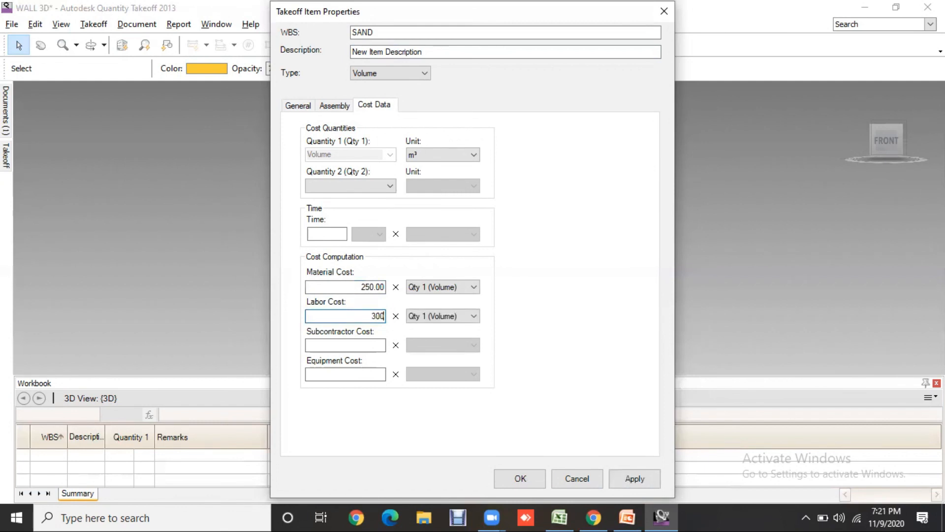
click(649, 477)
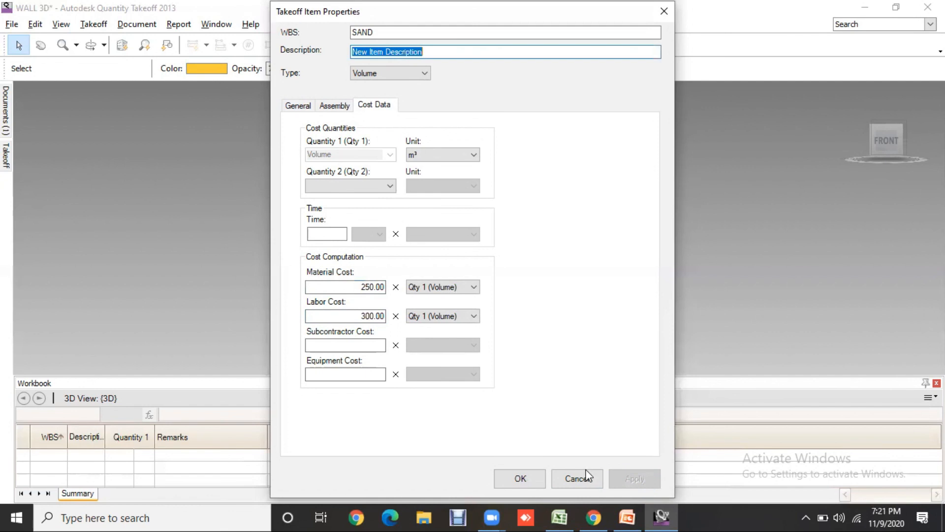
click(521, 478)
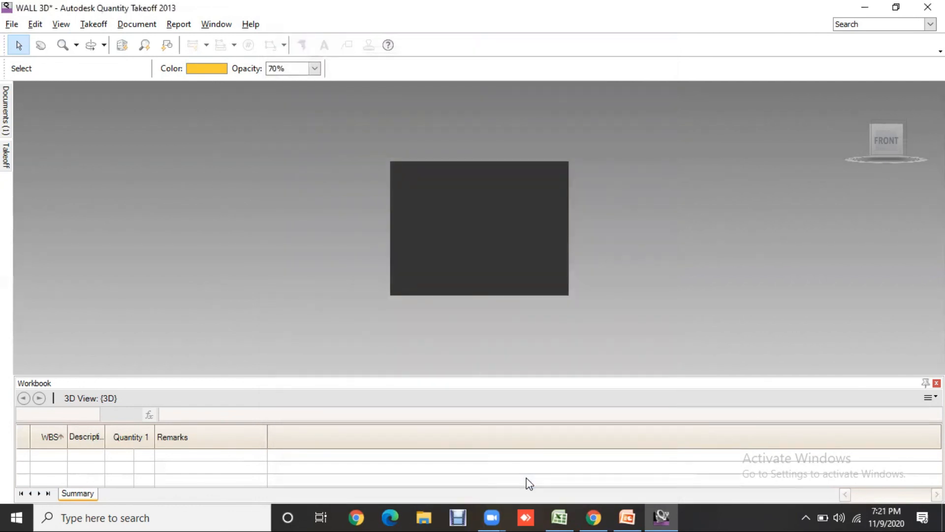
- Take off the wall in the 3D view with Single-Click Auto Takeoff
click(7, 156)
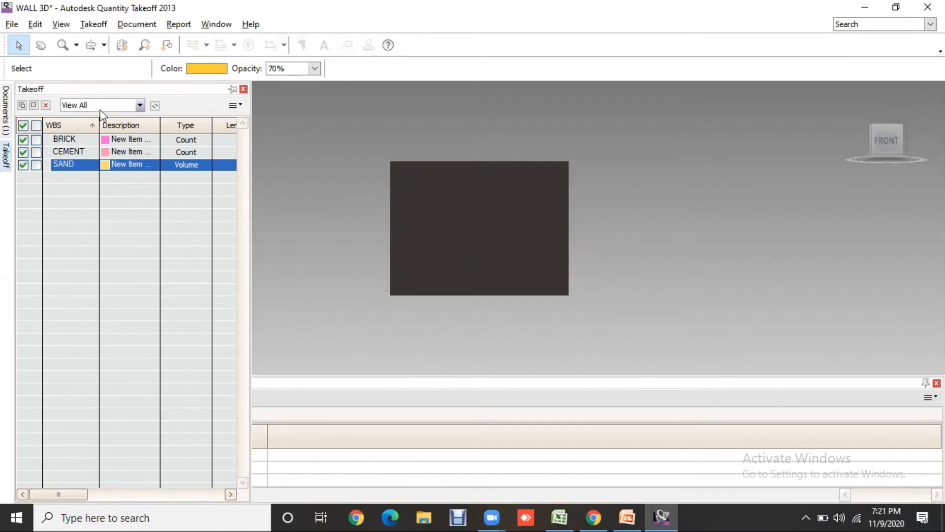
click(158, 47)
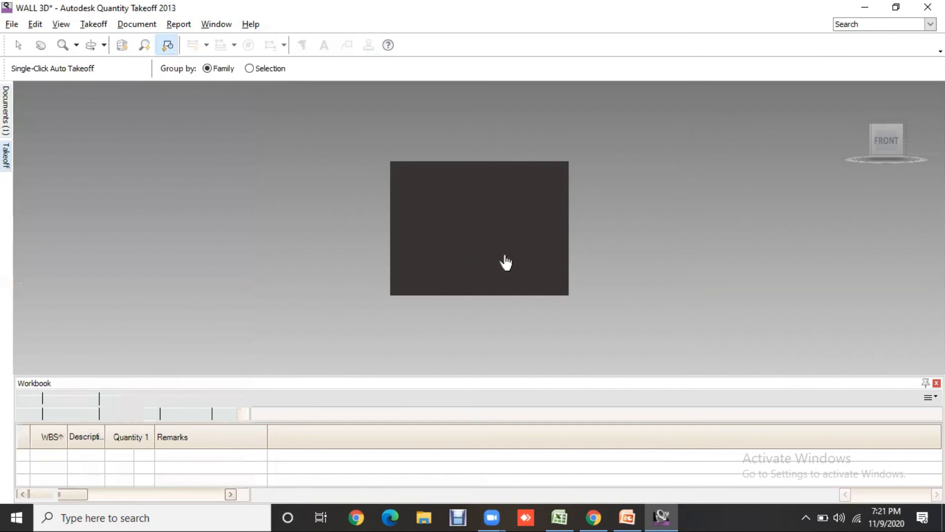
click(507, 253)
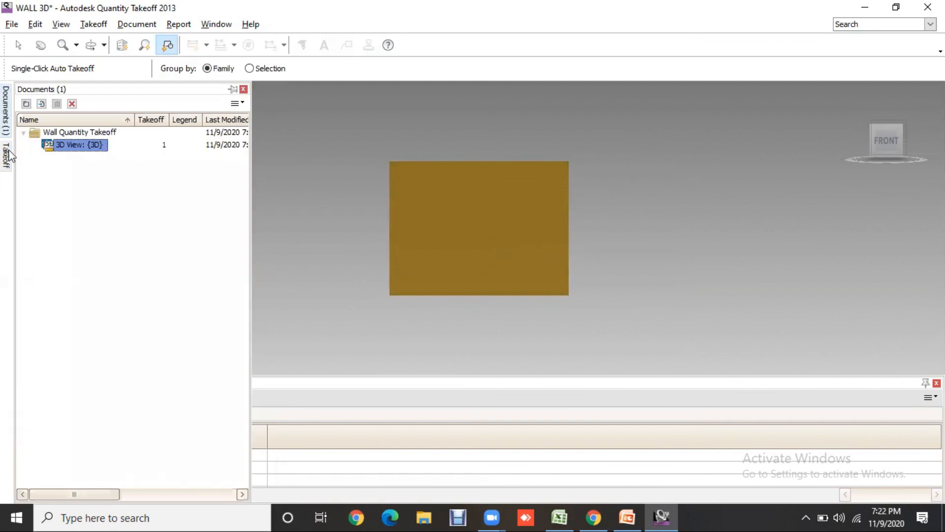
mouse_move(8, 160)
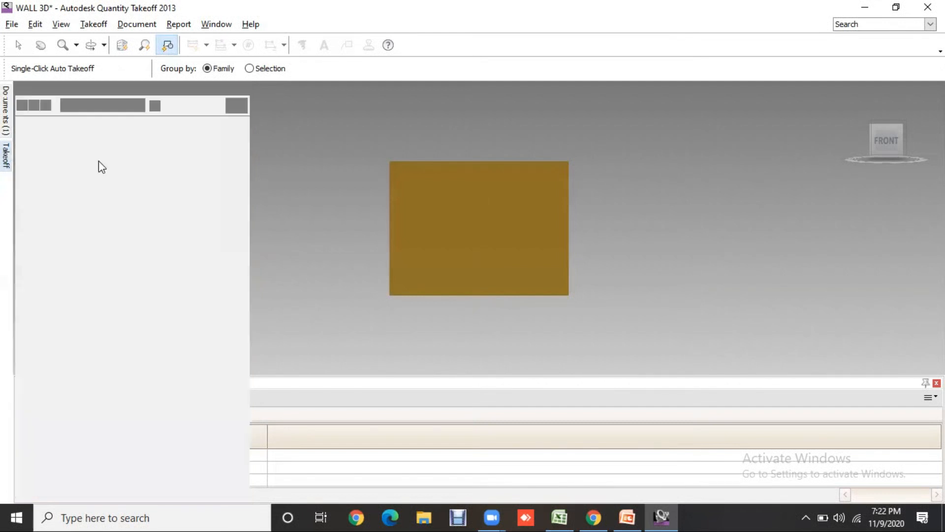
click(80, 164)
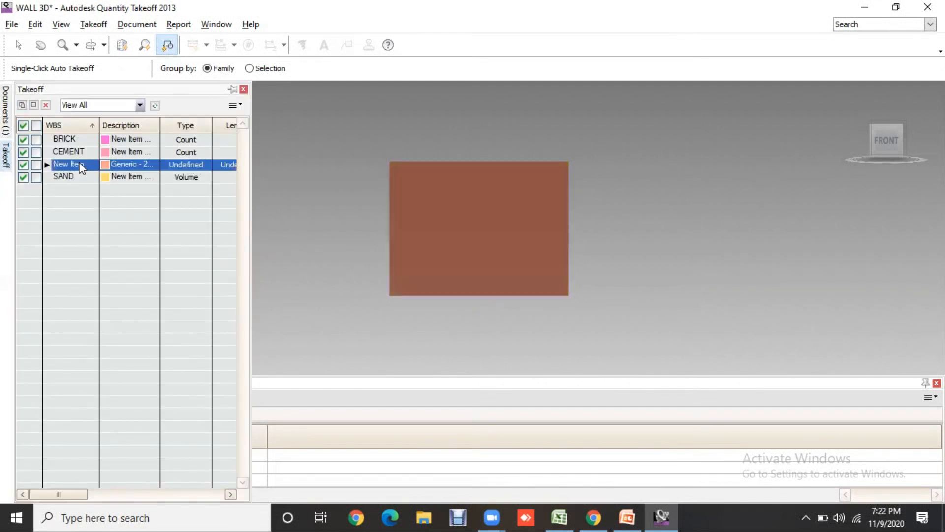
right_click(79, 163)
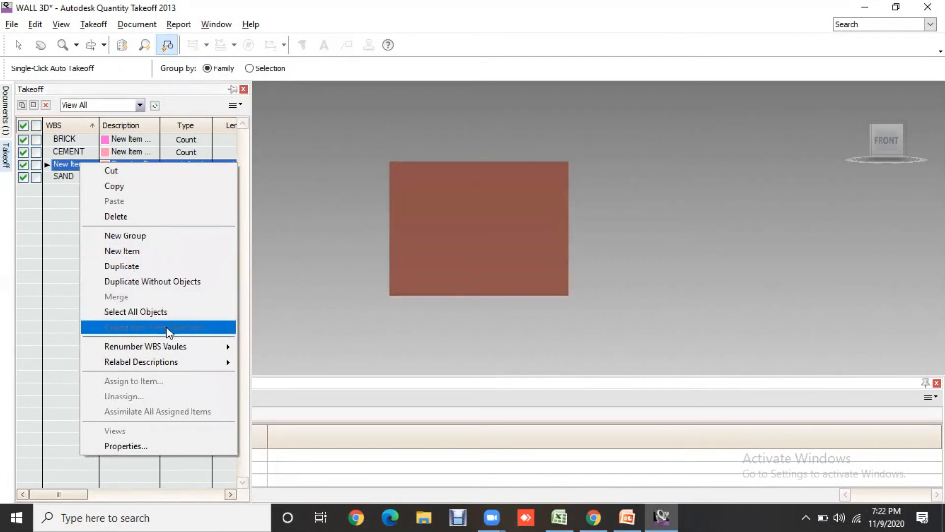
mouse_move(155, 349)
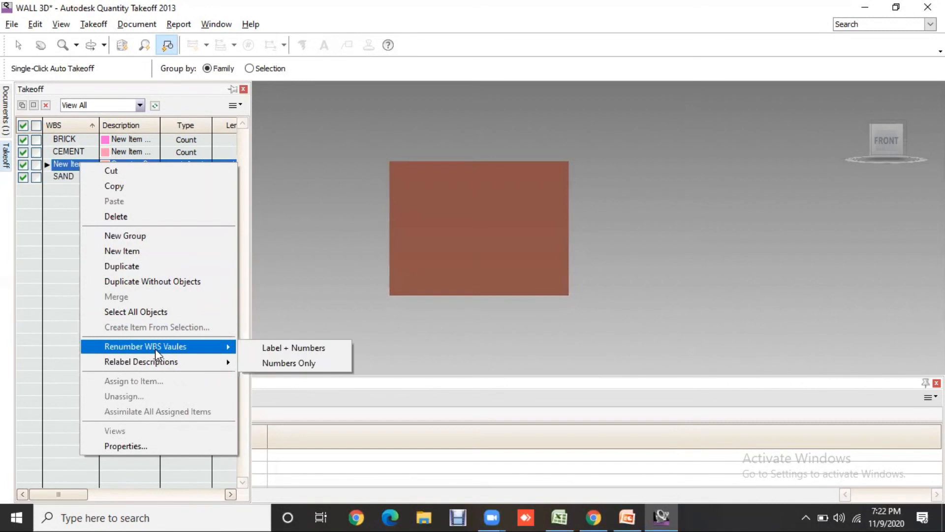
click(60, 167)
right_click(59, 167)
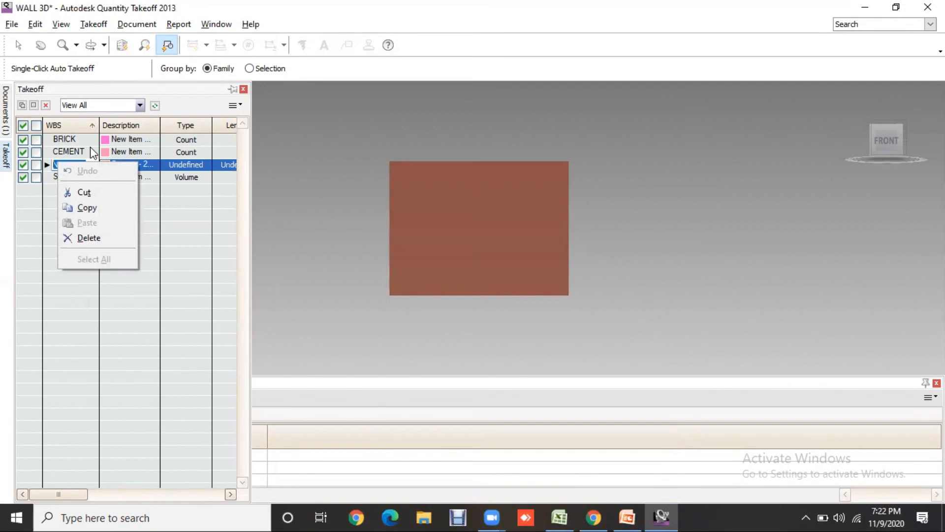
click(209, 196)
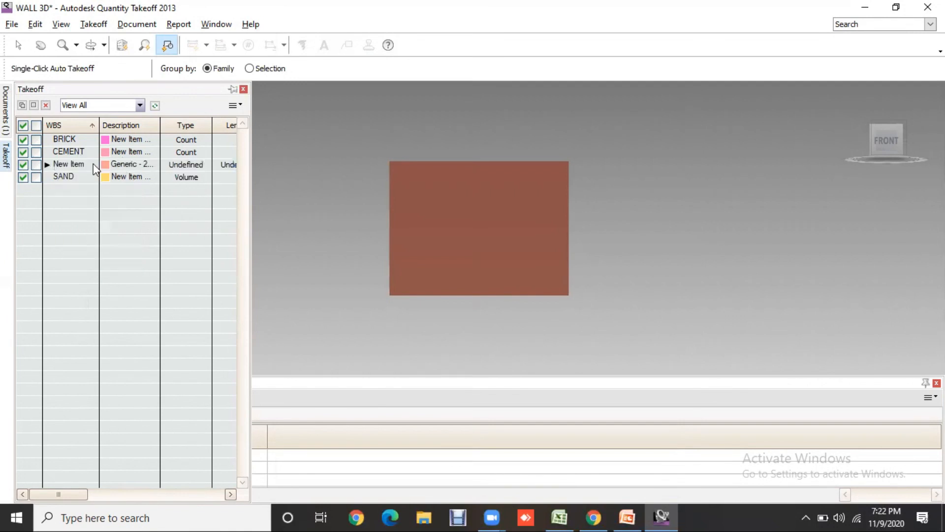
- Set the wall takeoff item's WBS name to WALL and its type to Volume, and apply the changes
click(90, 166)
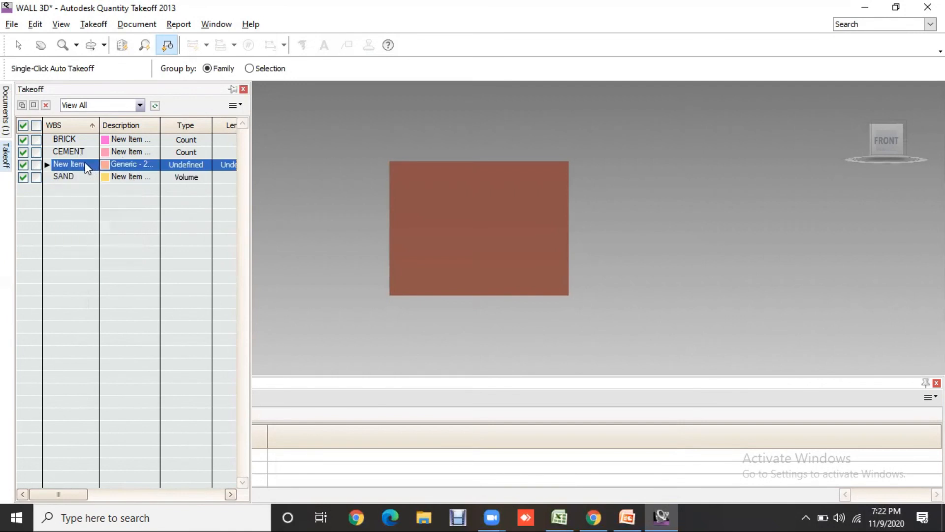
double_click(85, 162)
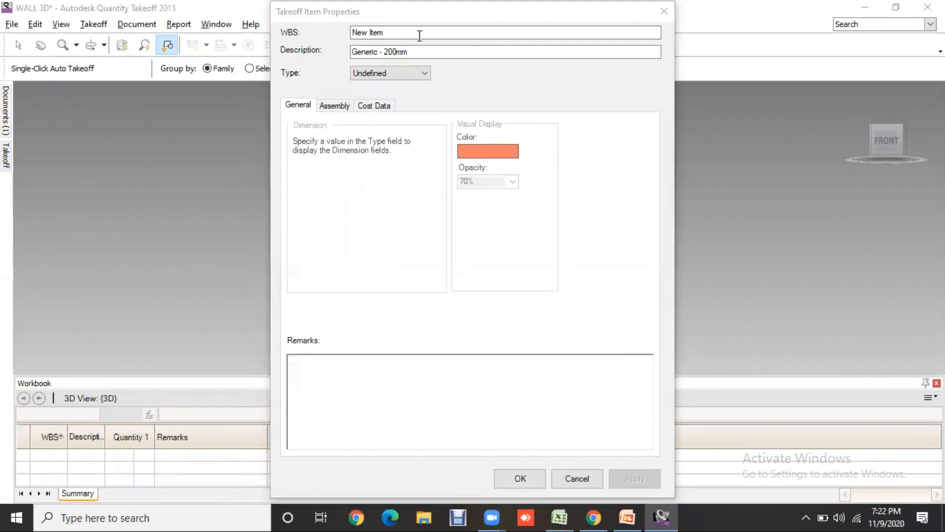
text(WALL)
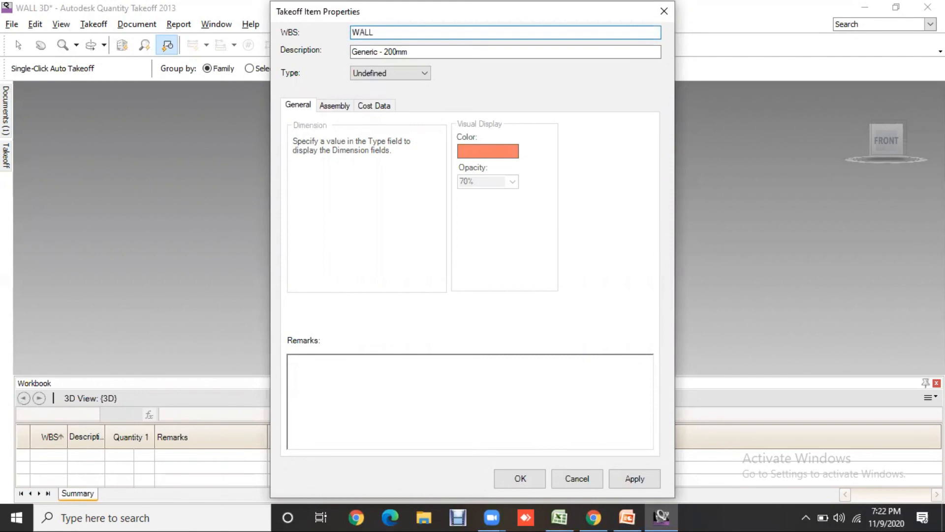
click(383, 72)
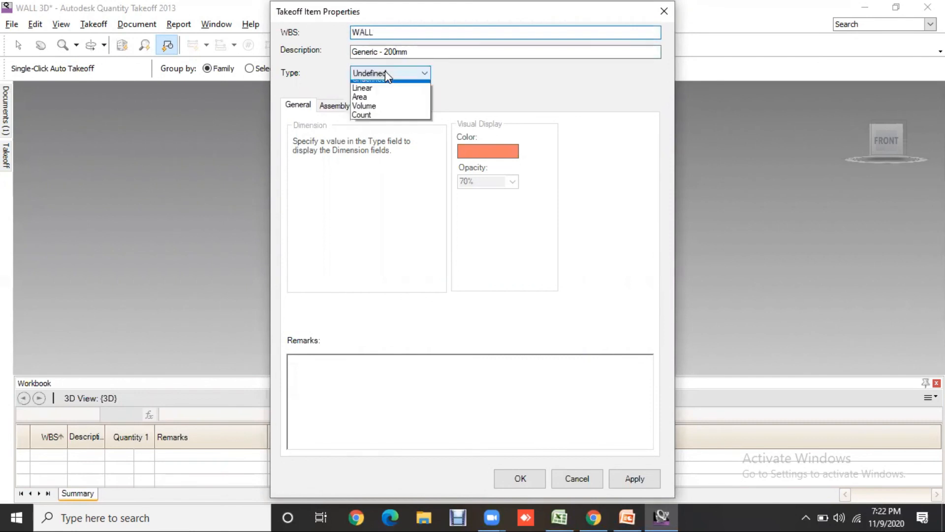
click(372, 113)
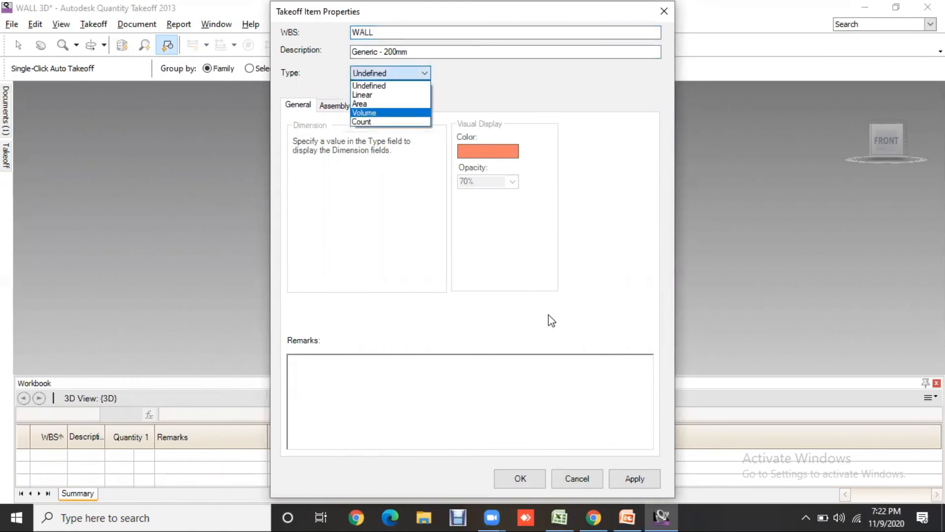
click(635, 478)
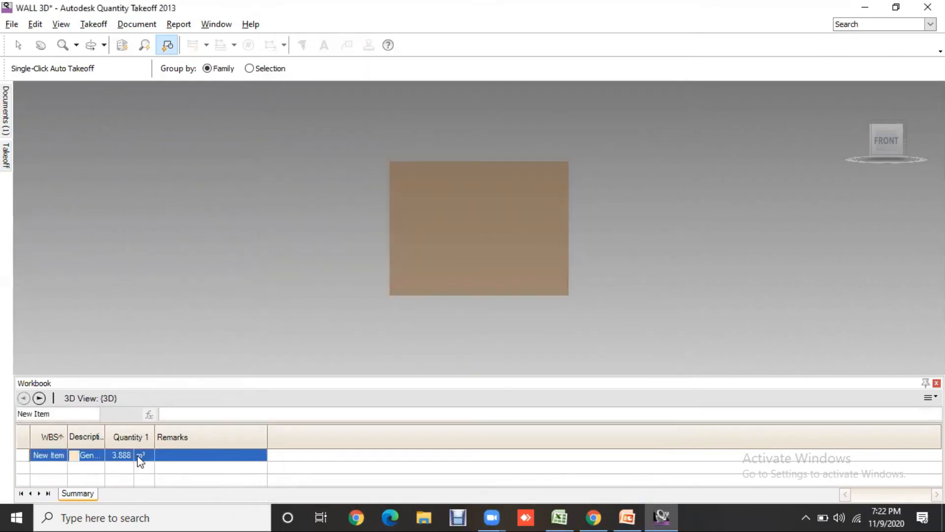
mouse_move(6, 157)
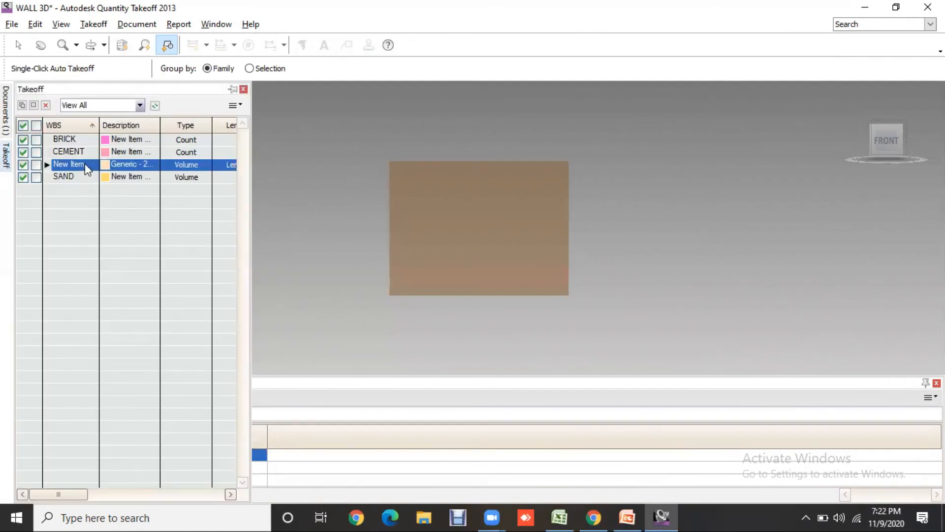
- Rename the wall takeoff group in the WBS list to WALL, and check the item nested under it
click(74, 165)
text(WALL)
key(Return)
click(48, 176)
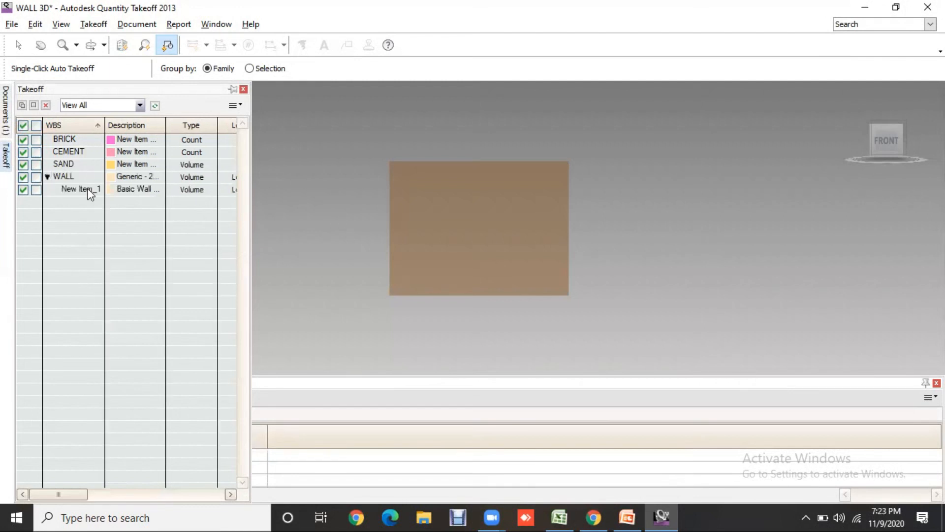
click(48, 177)
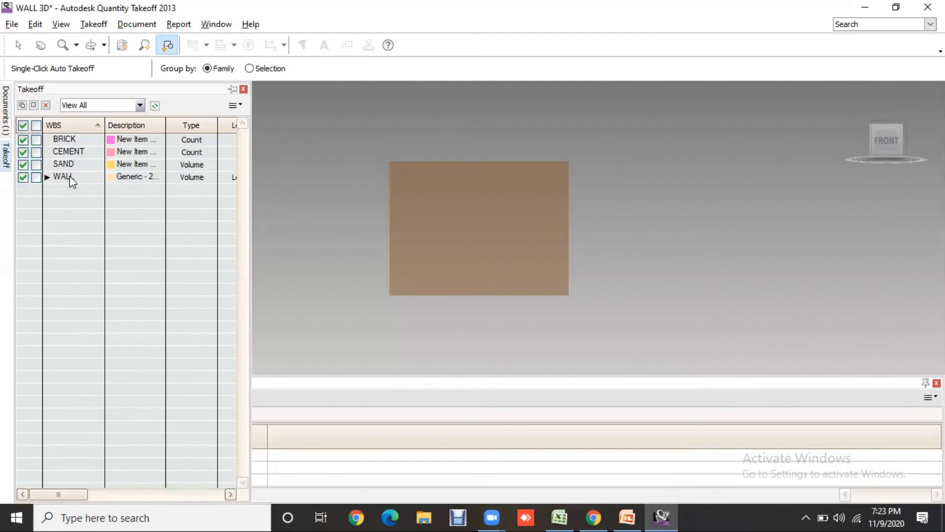
- Add the BRICK, CEMENT and SAND items to the assembly of the WALL takeoff item
click(70, 176)
right_click(69, 176)
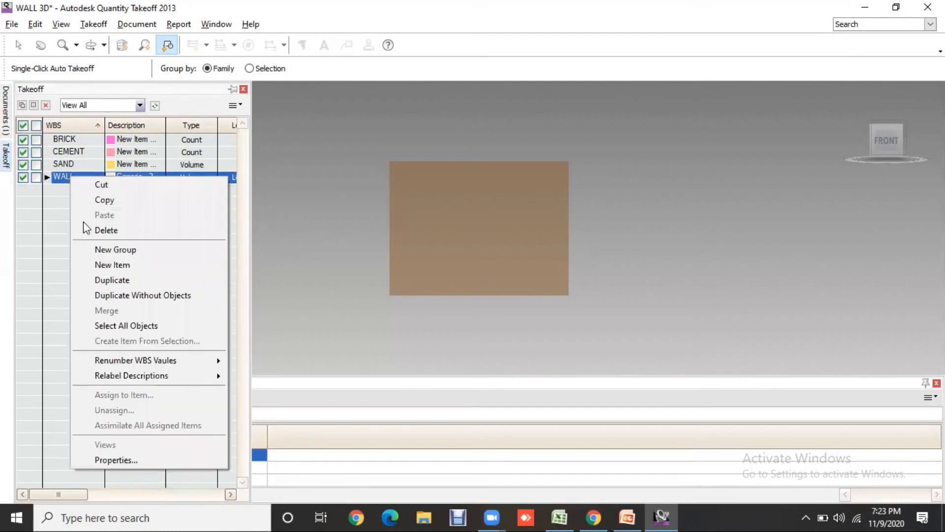
click(135, 457)
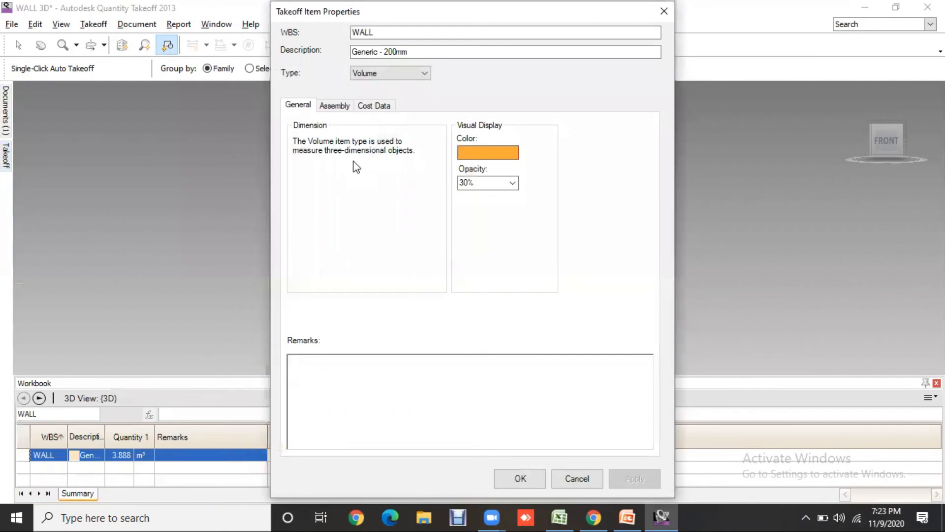
click(337, 111)
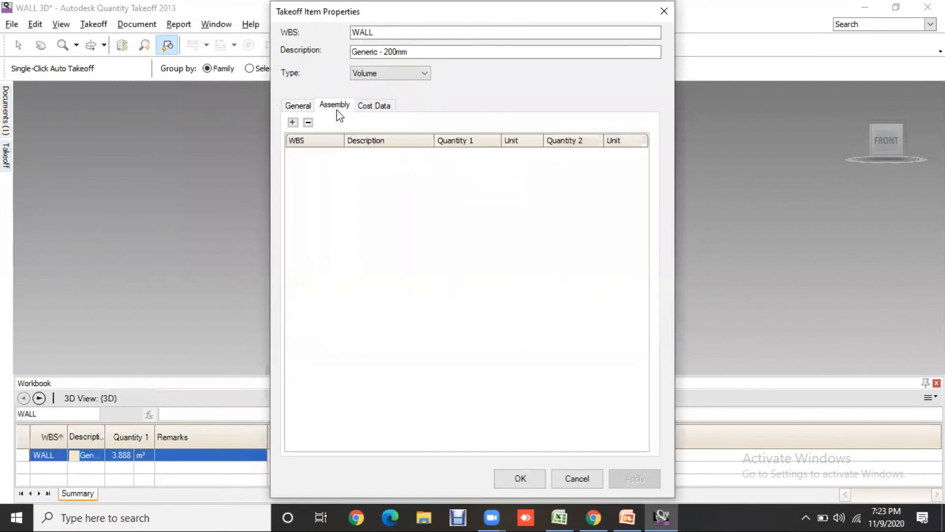
click(293, 123)
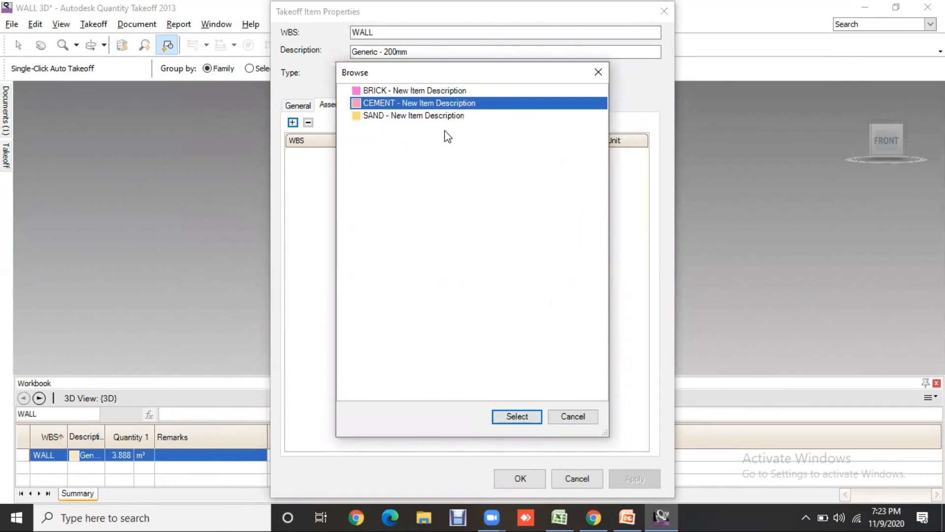
click(429, 116)
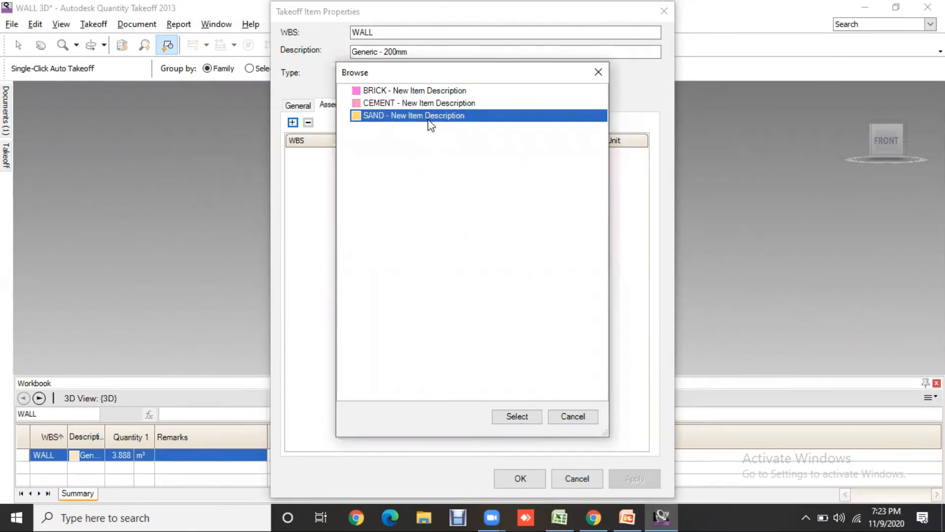
key(ctrl+a)
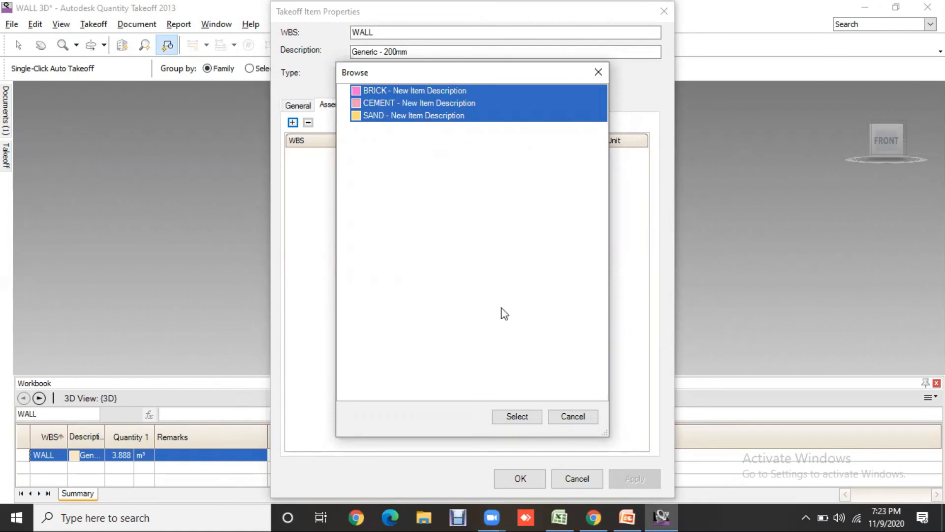
click(529, 415)
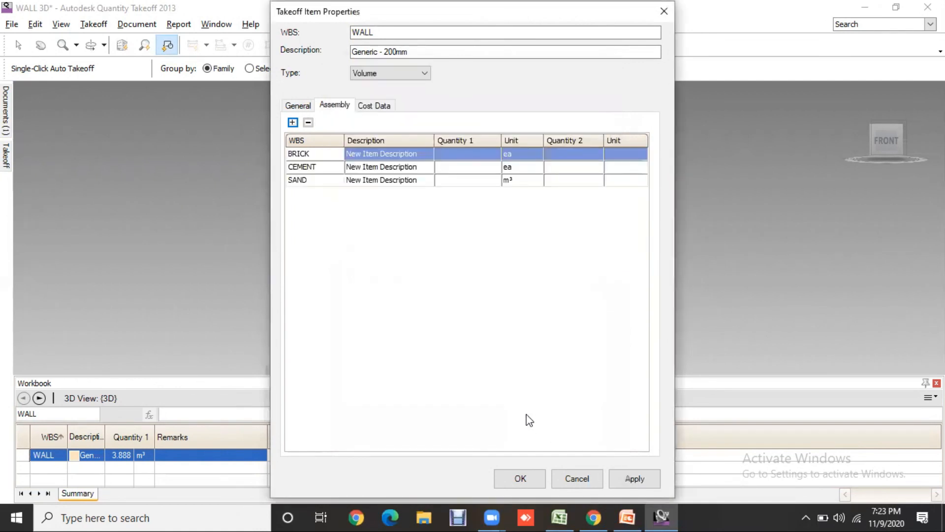
- Set the Quantity 1 formula of BRICK in the WALL assembly to volume*500
double_click(476, 156)
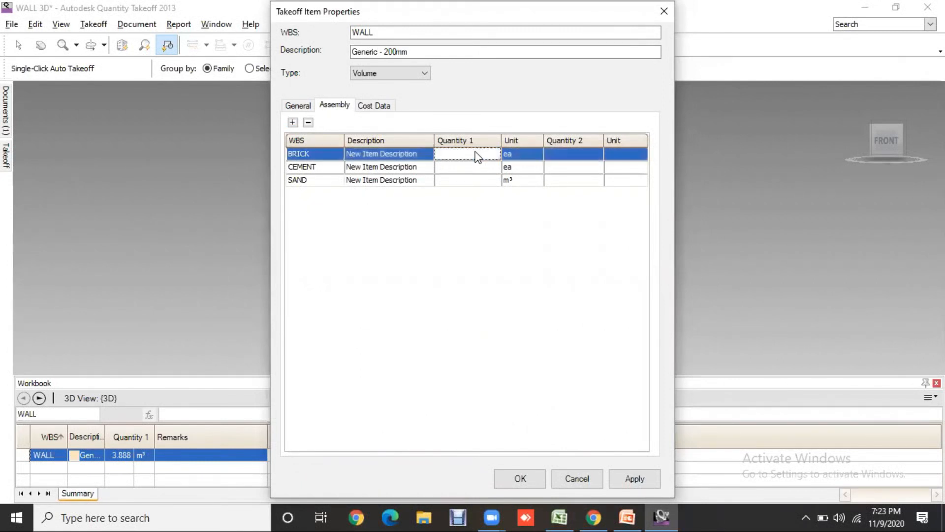
text(volume)
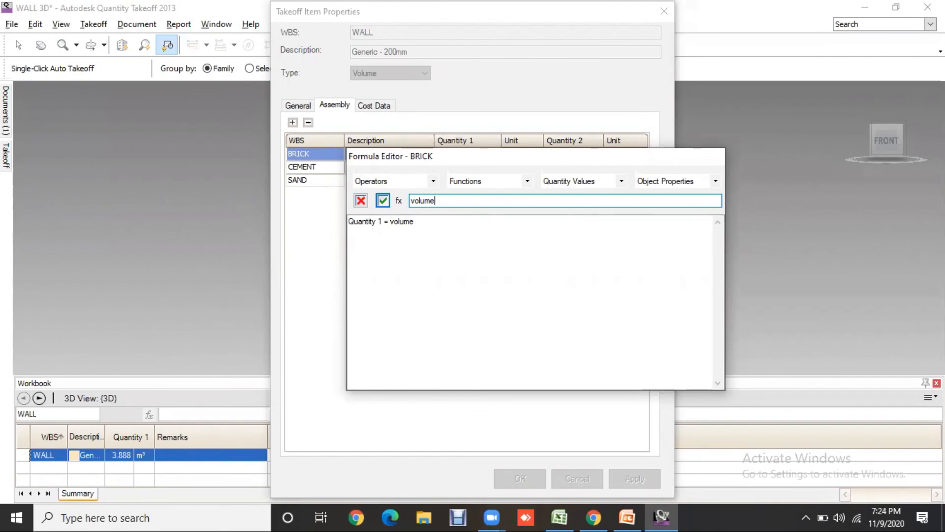
text(*500)
click(385, 200)
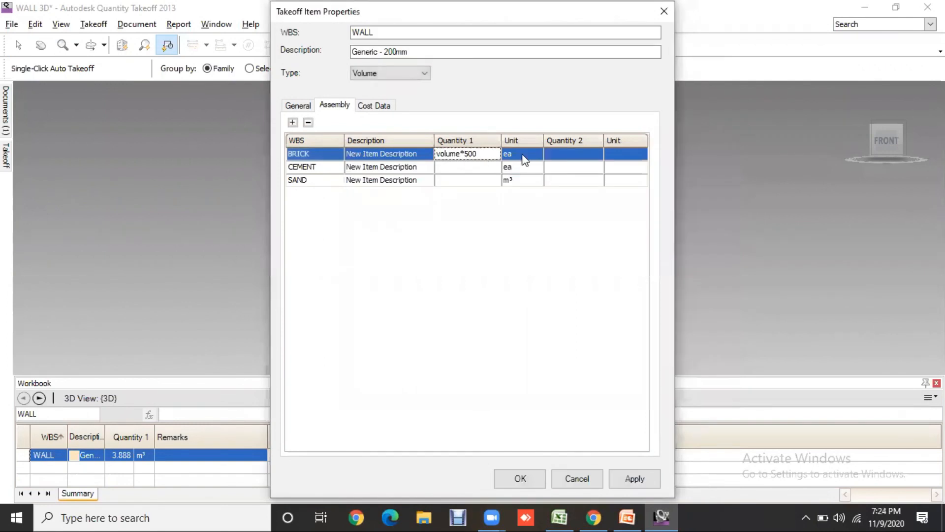
- Set the Quantity 1 formula of CEMENT in the WALL assembly to area*0.012*0.25*1.3
double_click(473, 168)
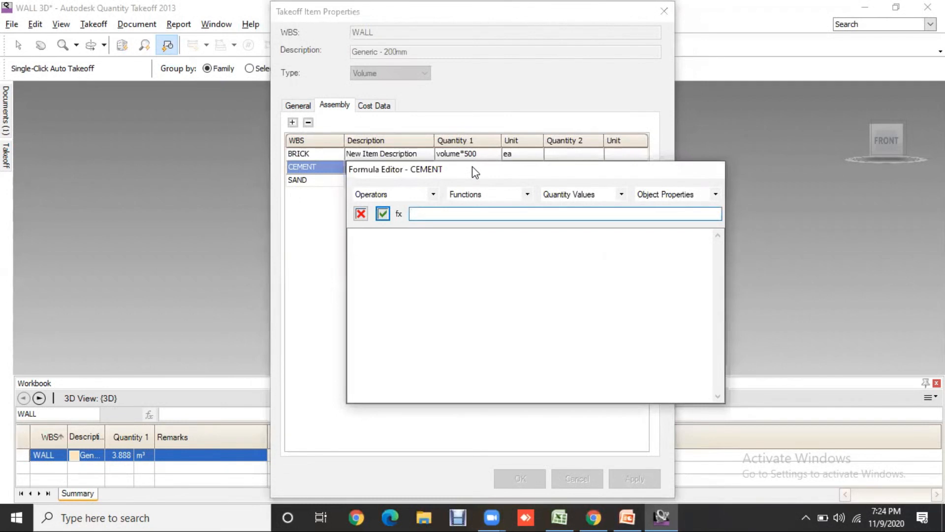
text(area)
text(*0.)
key(BackSpace)
text(012)
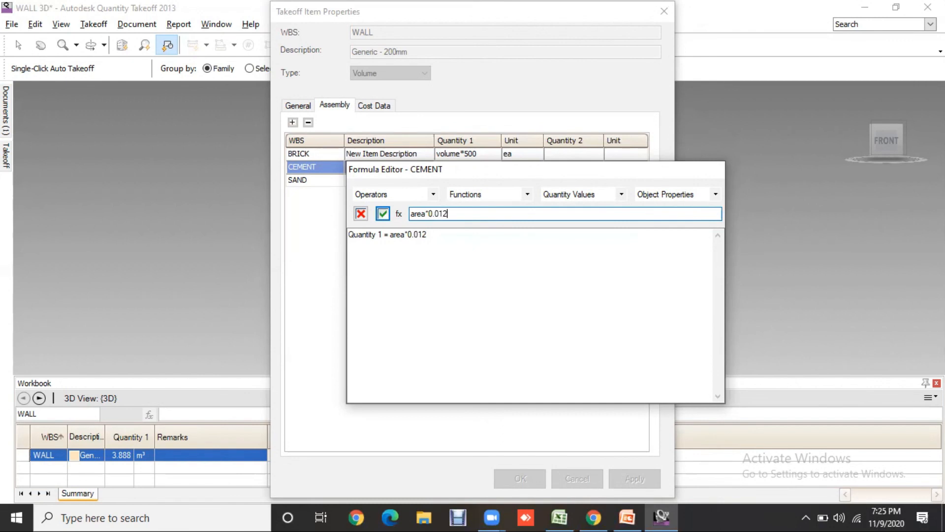
text(*0.25)
text(*)
text(1.3)
click(383, 211)
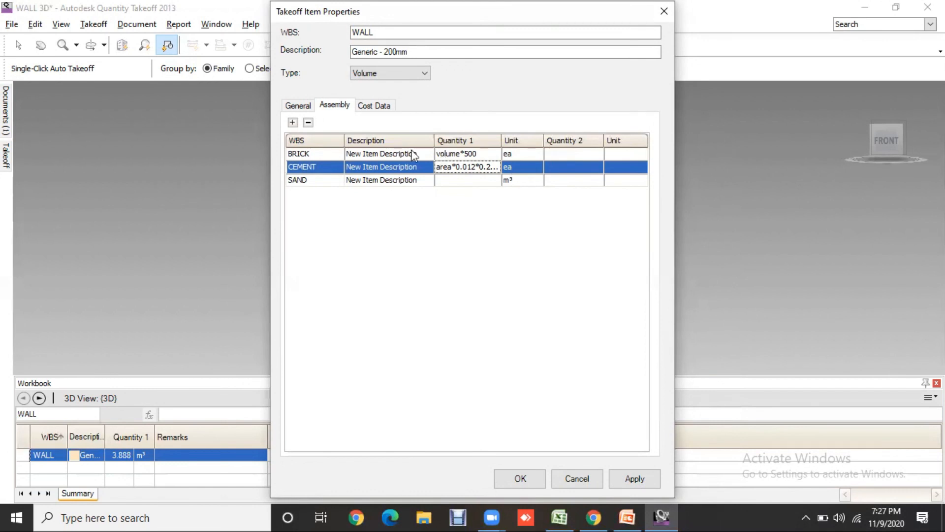
- Extend the CEMENT Quantity 1 formula with a division by 0.0345, giving area*0.012*0.25*1.3/0.0345
double_click(471, 168)
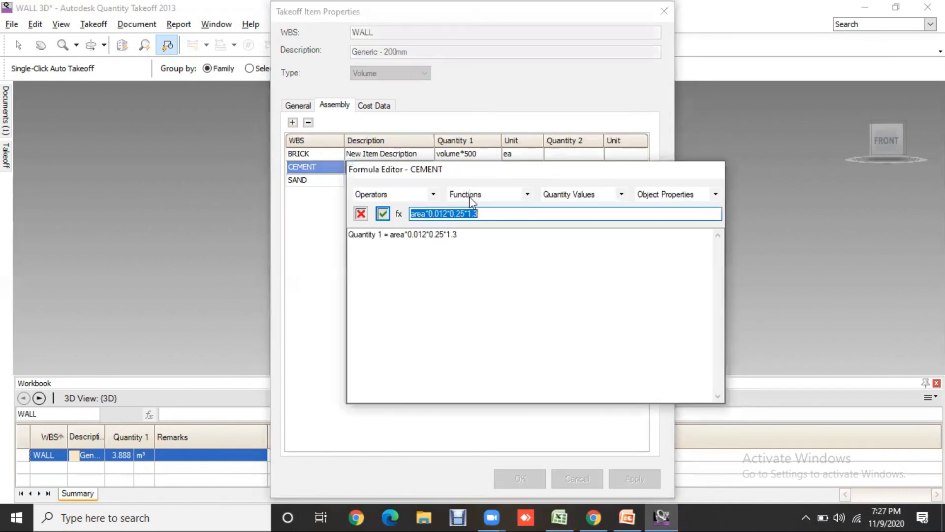
click(488, 213)
text(/)
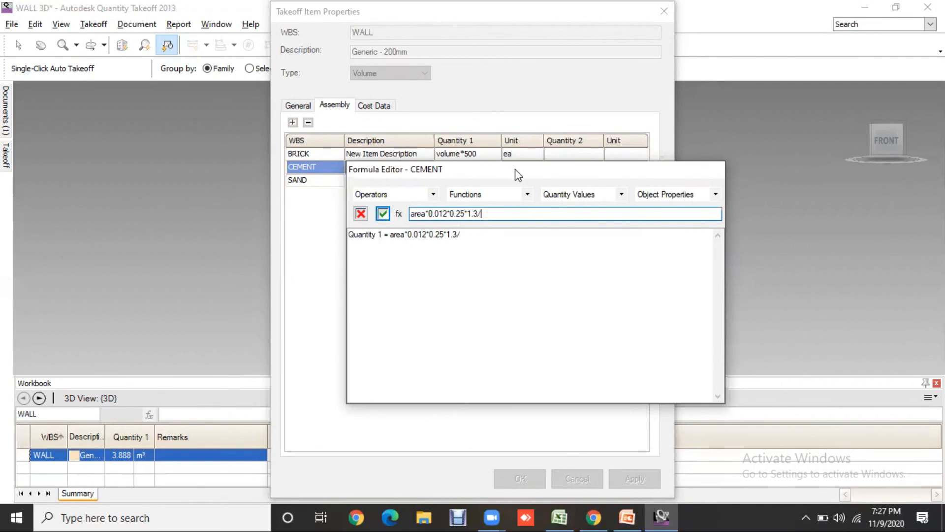
drag(507, 169, 507, 191)
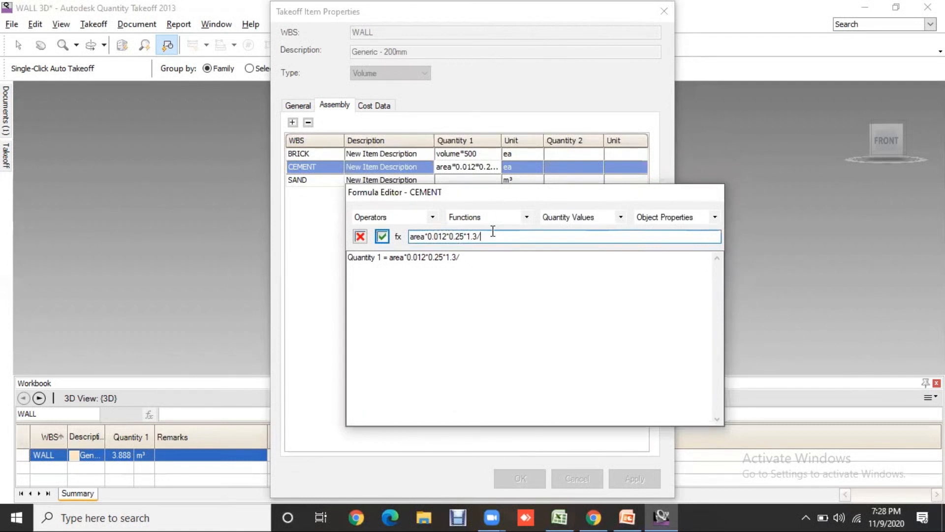
text(0.345)
click(486, 237)
text(0)
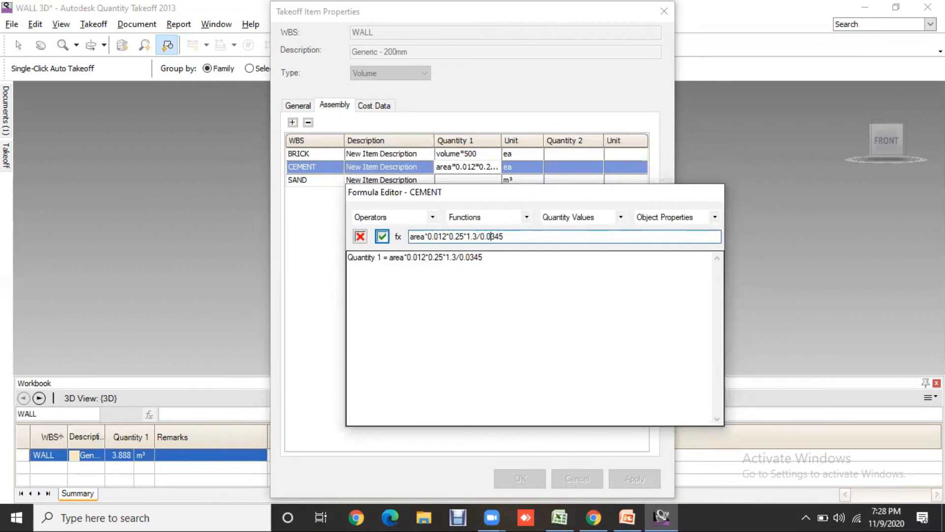
click(382, 237)
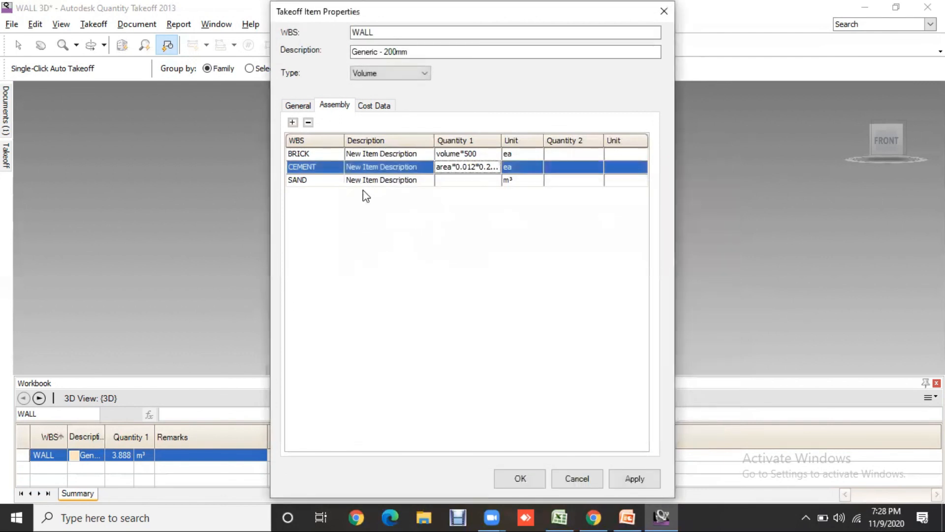
- Set the Quantity 1 formula of SAND in the WALL assembly to area*0.012*0.75*1.4
click(468, 180)
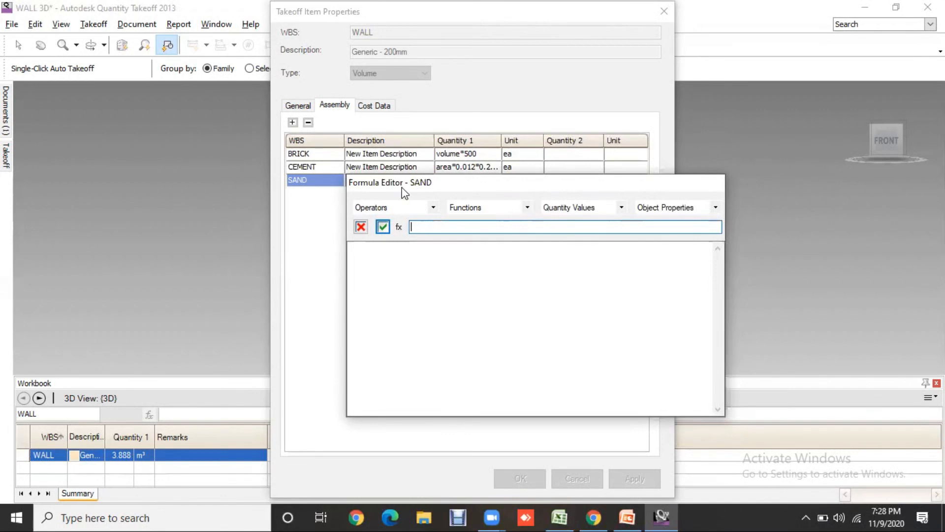
text(a)
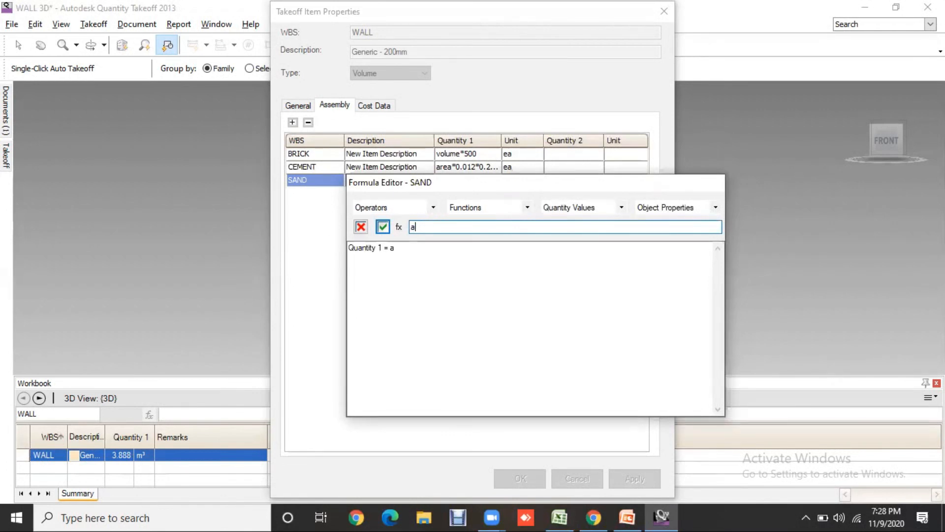
text(rea*0.012*)
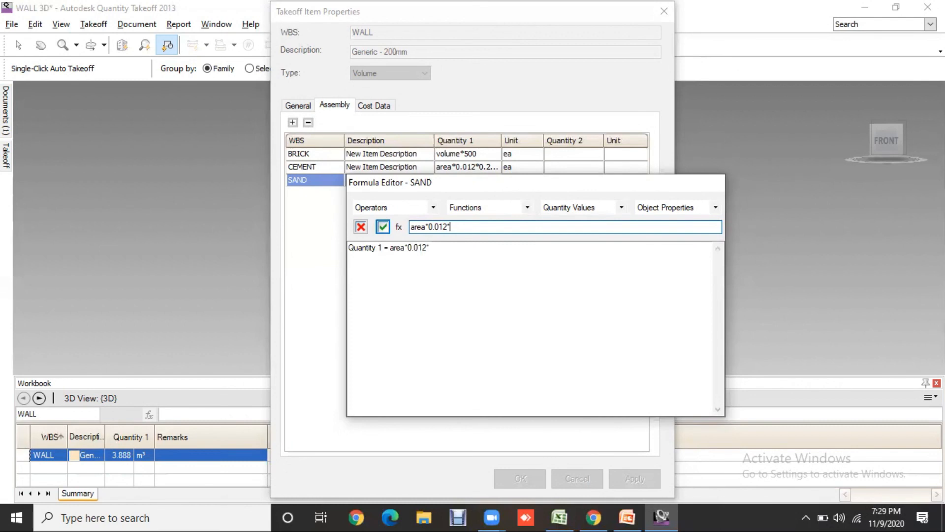
text(0.75)
text(1.4)
click(382, 227)
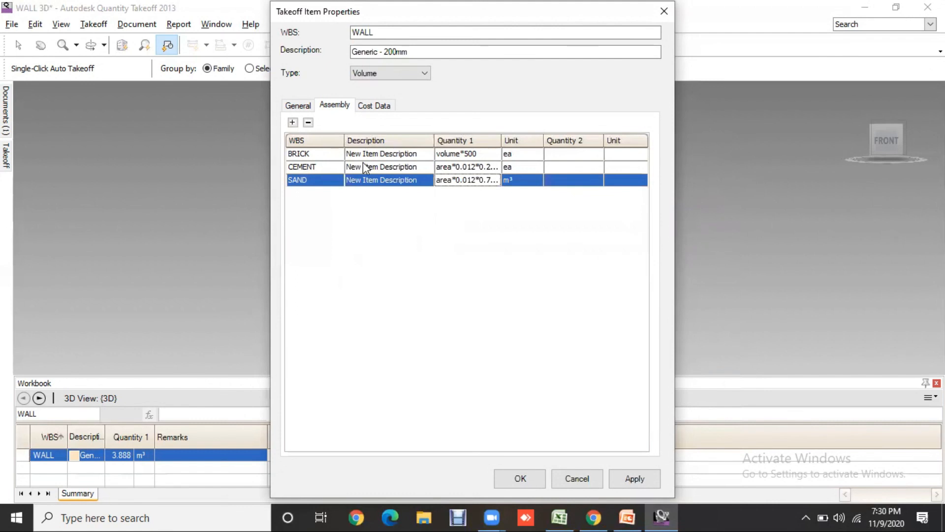
- Copy area*0.012*0.25*1.3 from the CEMENT Quantity 1 formula and set its Quantity 2 formula to area*0.012*0.25*1.3*1440
double_click(580, 159)
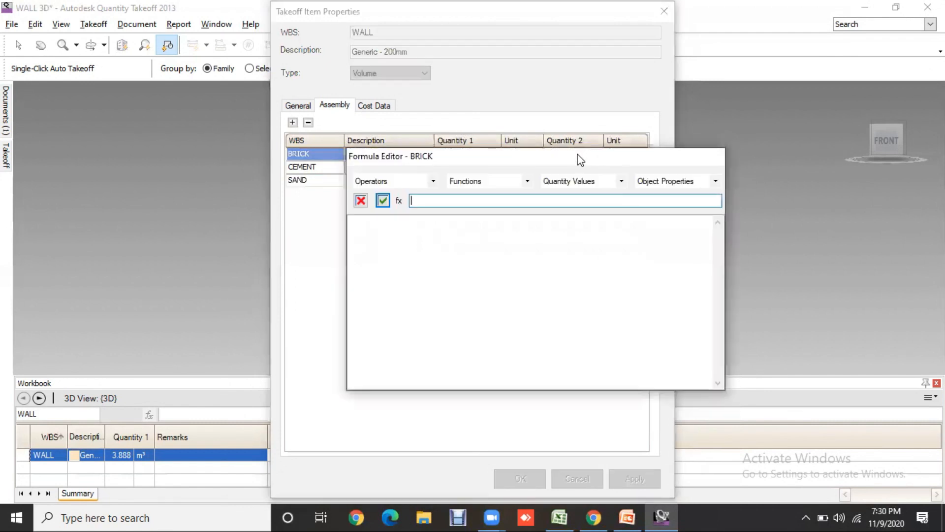
click(383, 201)
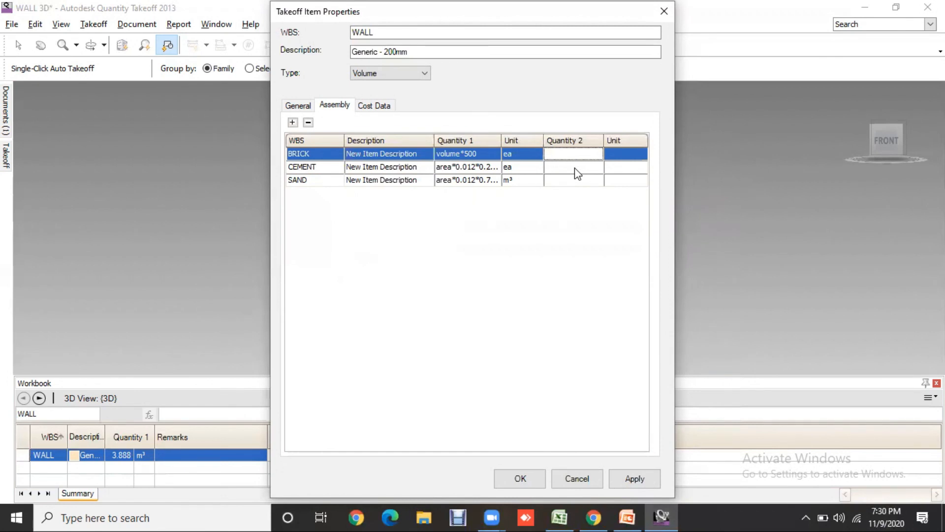
click(491, 167)
click(490, 168)
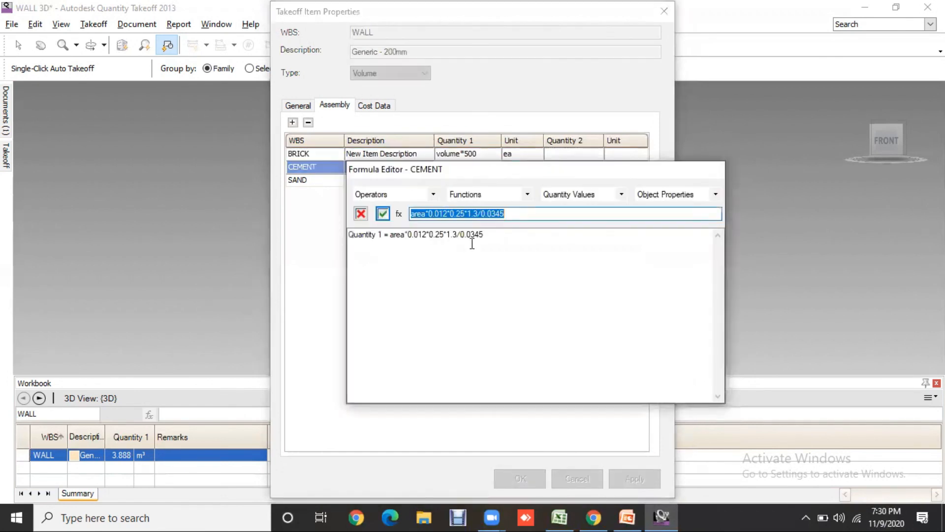
click(476, 214)
drag(477, 214, 409, 213)
key(ctrl+c)
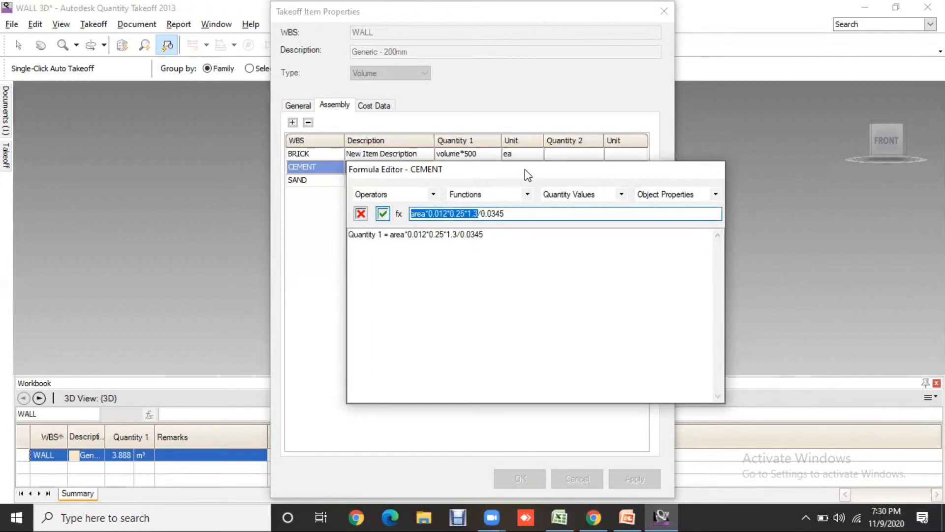
click(583, 170)
click(582, 170)
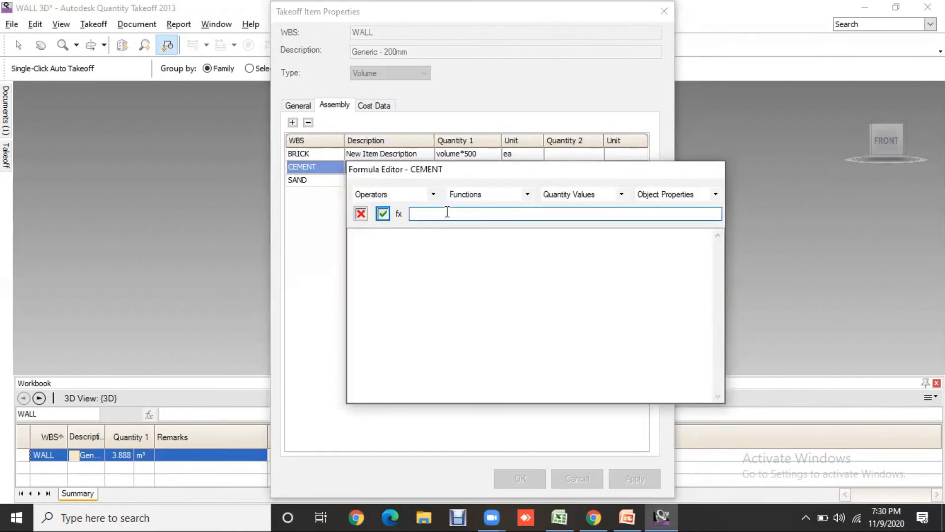
key(ctrl+v)
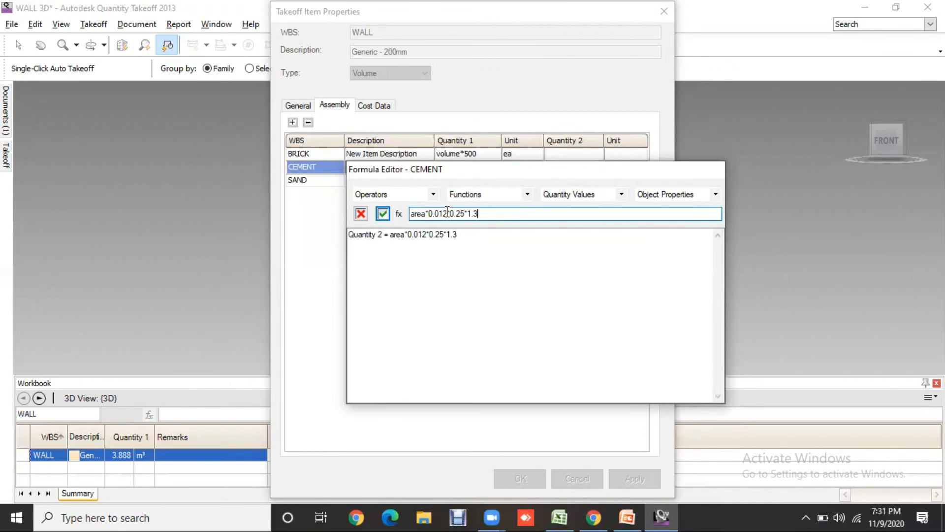
text(*1440)
click(383, 214)
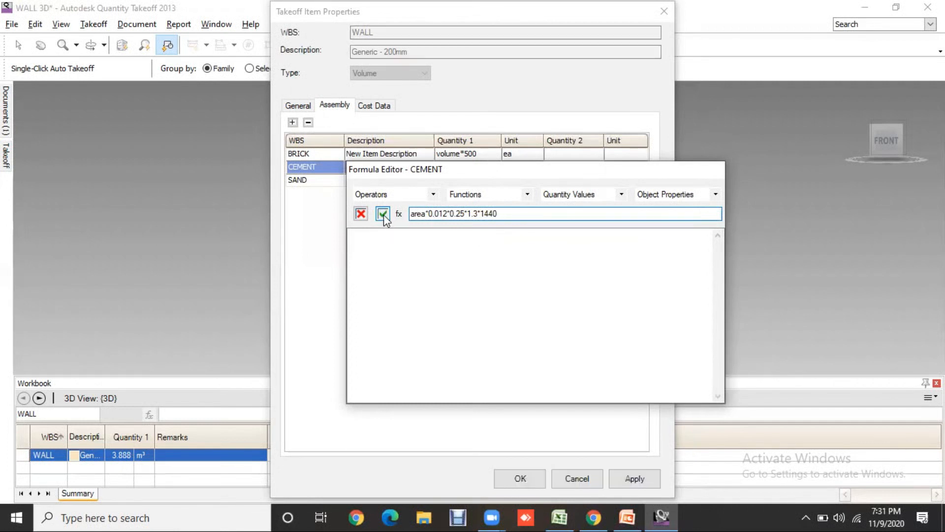
- Set the unit of the CEMENT Quantity 2 to kg and apply the assembly changes
click(634, 168)
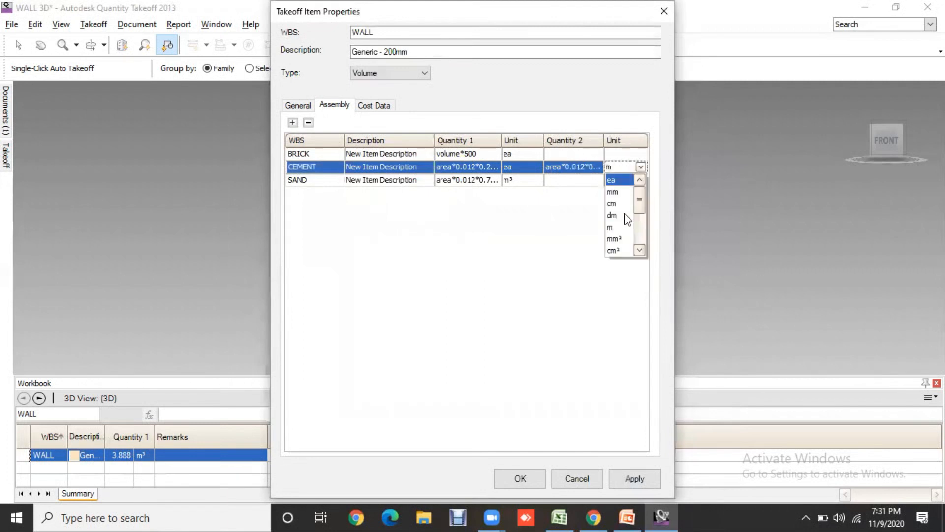
scroll(626, 235, down, 2)
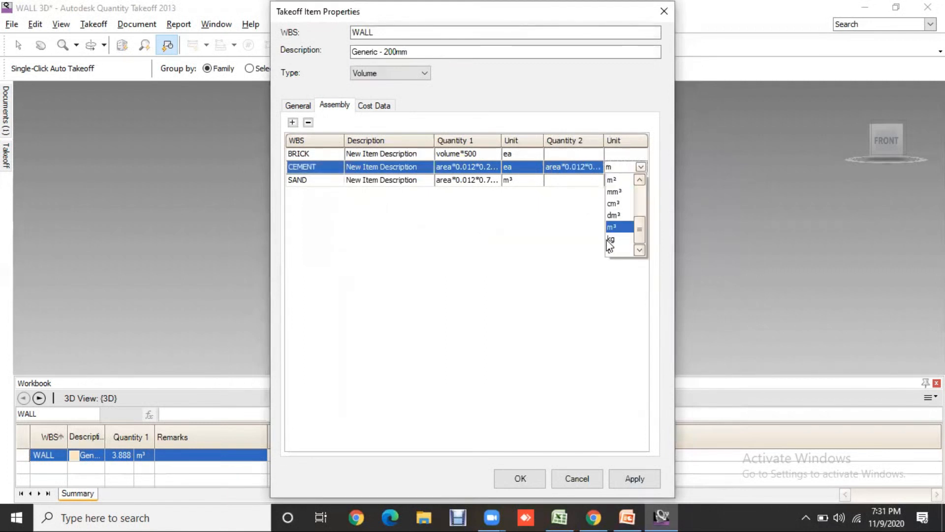
click(611, 241)
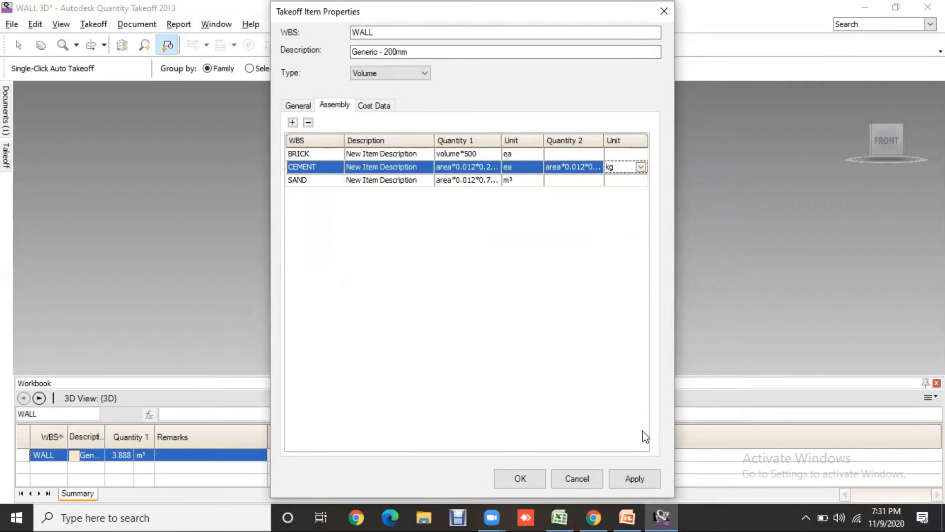
click(635, 478)
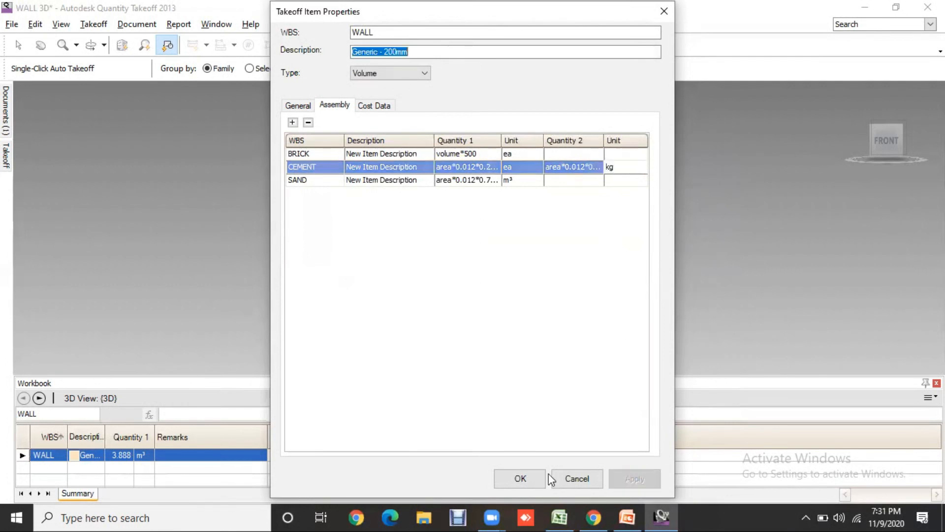
- Accept the WALL item properties, hide the Remarks column in the workbook and display the Quantity 2 column instead
click(522, 478)
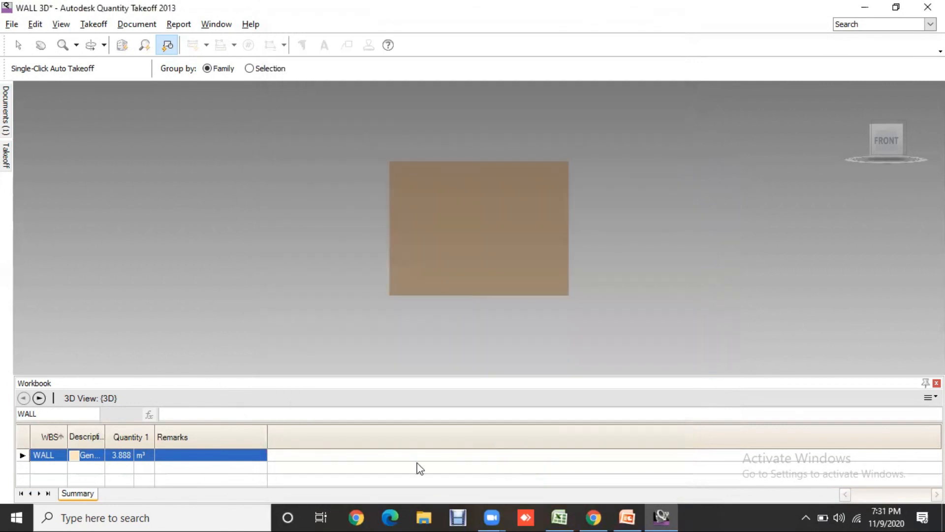
right_click(211, 430)
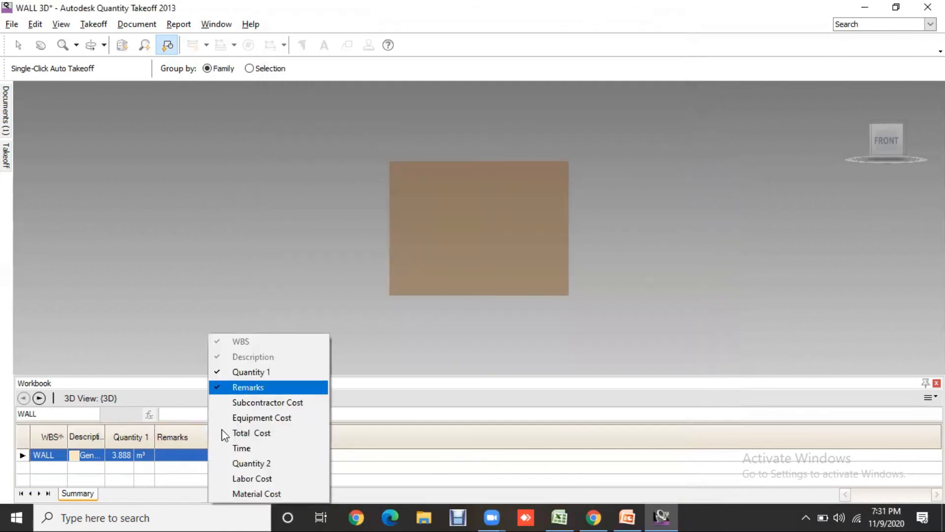
click(247, 387)
right_click(196, 436)
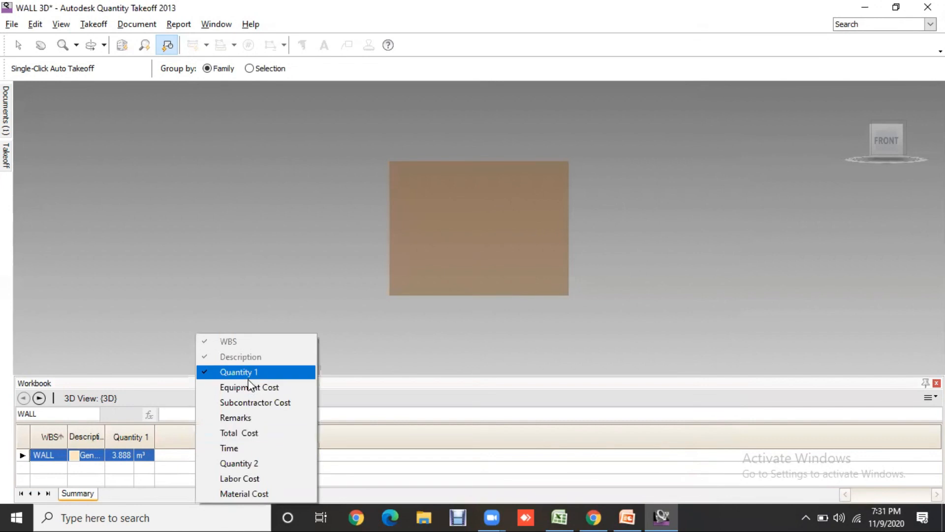
click(247, 461)
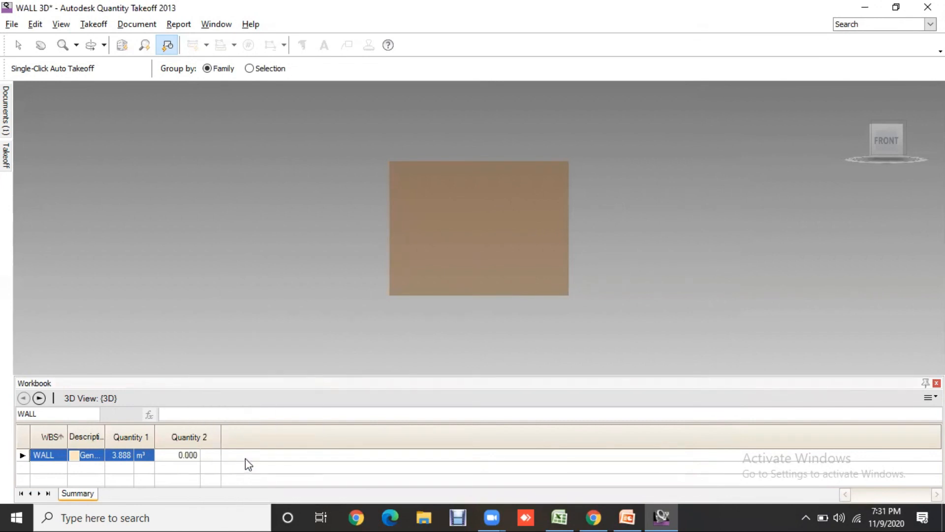
- Add the Material Cost, Labor Cost and Total Cost columns to the workbook summary
right_click(235, 435)
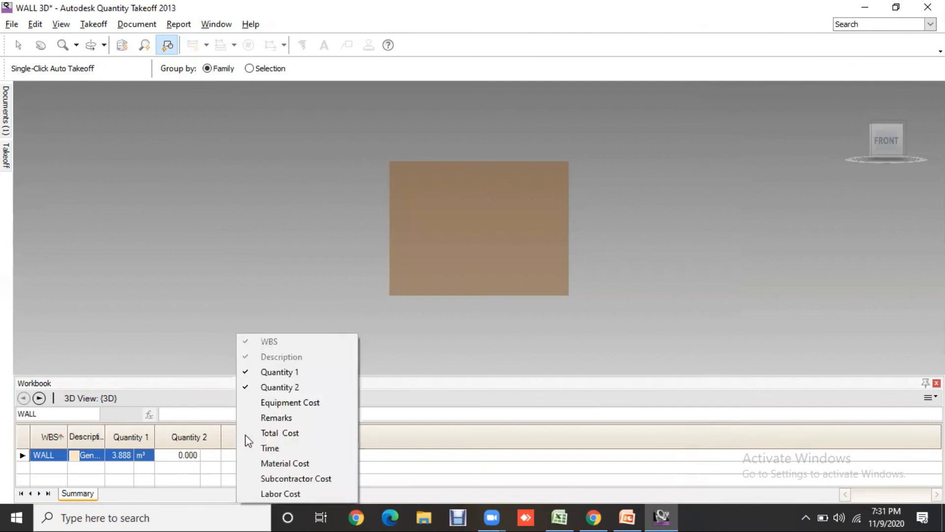
click(293, 462)
right_click(348, 434)
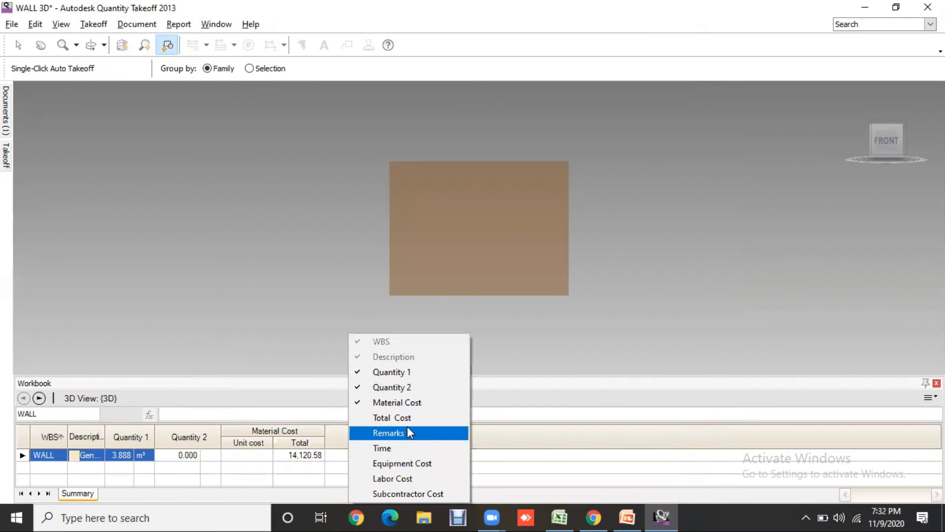
click(403, 473)
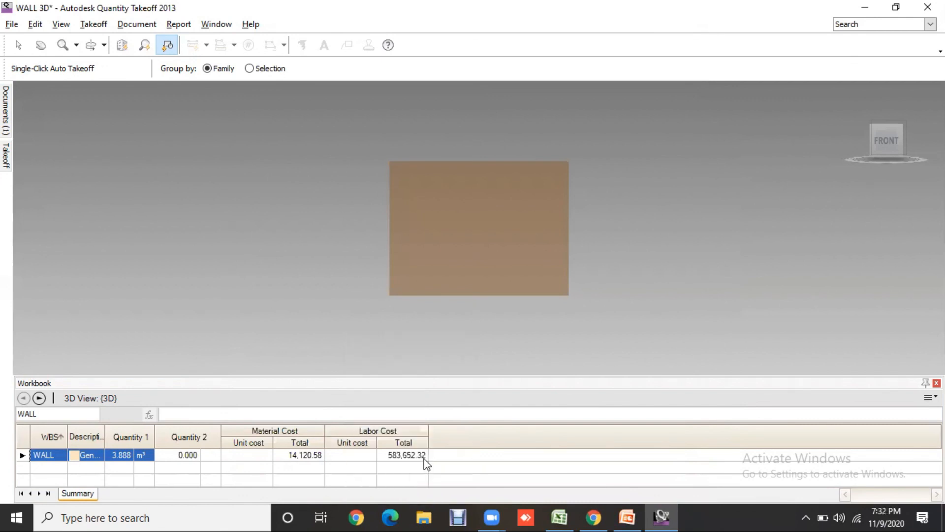
right_click(453, 438)
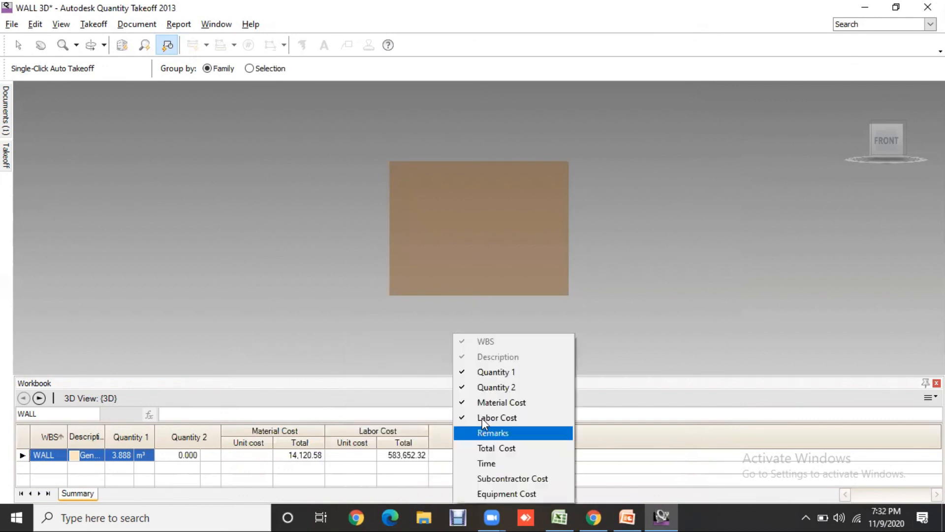
click(495, 447)
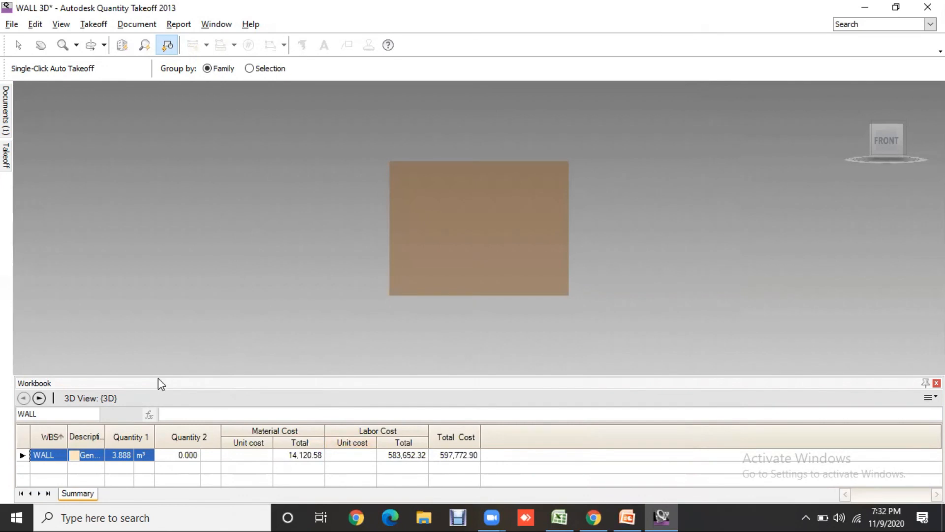
- Enlarge the workbook area, expand WALL into its assembly items and widen the Quantity 1 column so its values fit
drag(159, 377, 159, 313)
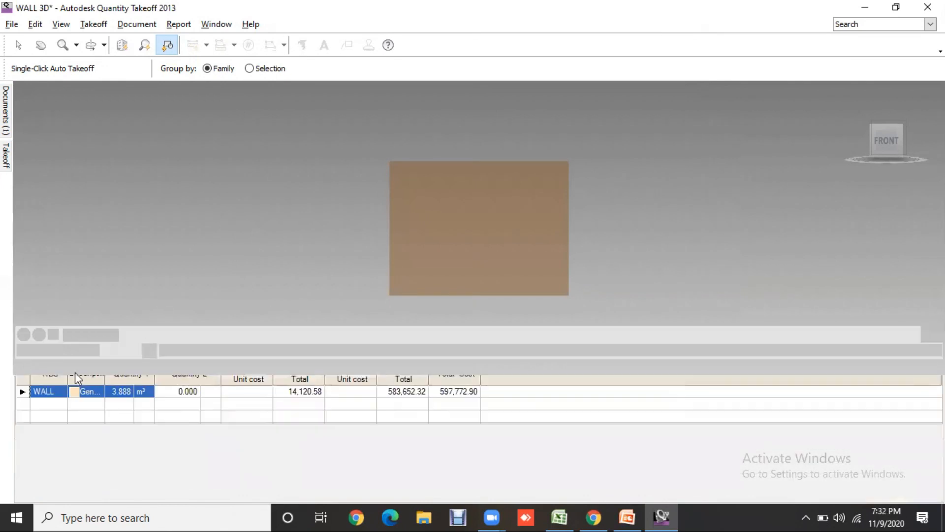
click(22, 391)
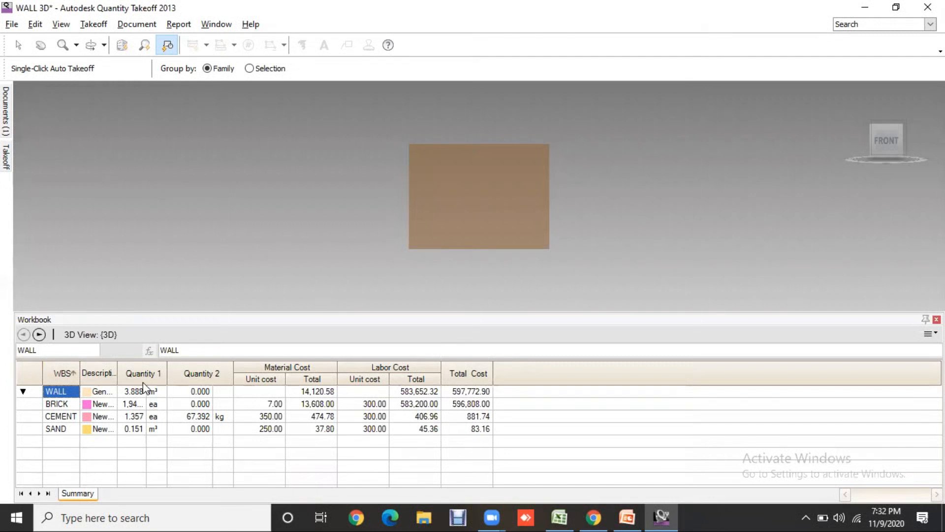
drag(167, 373, 210, 373)
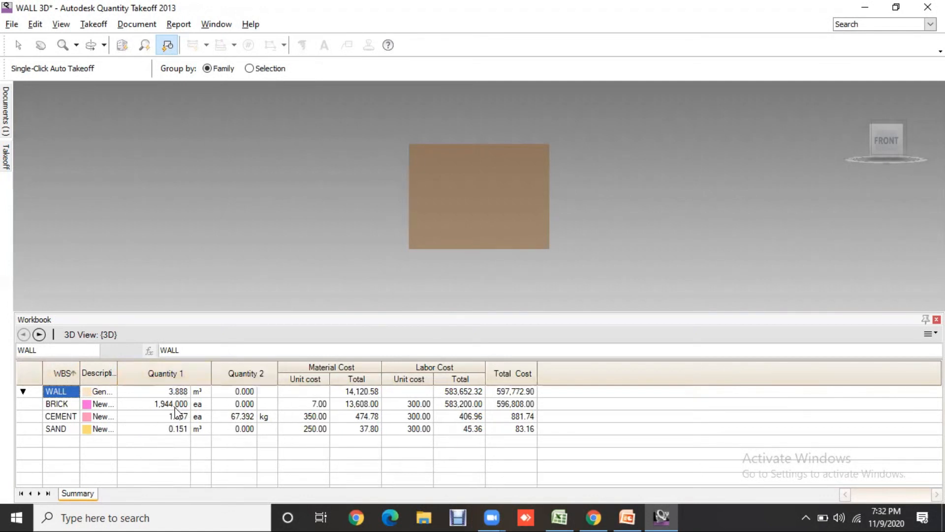